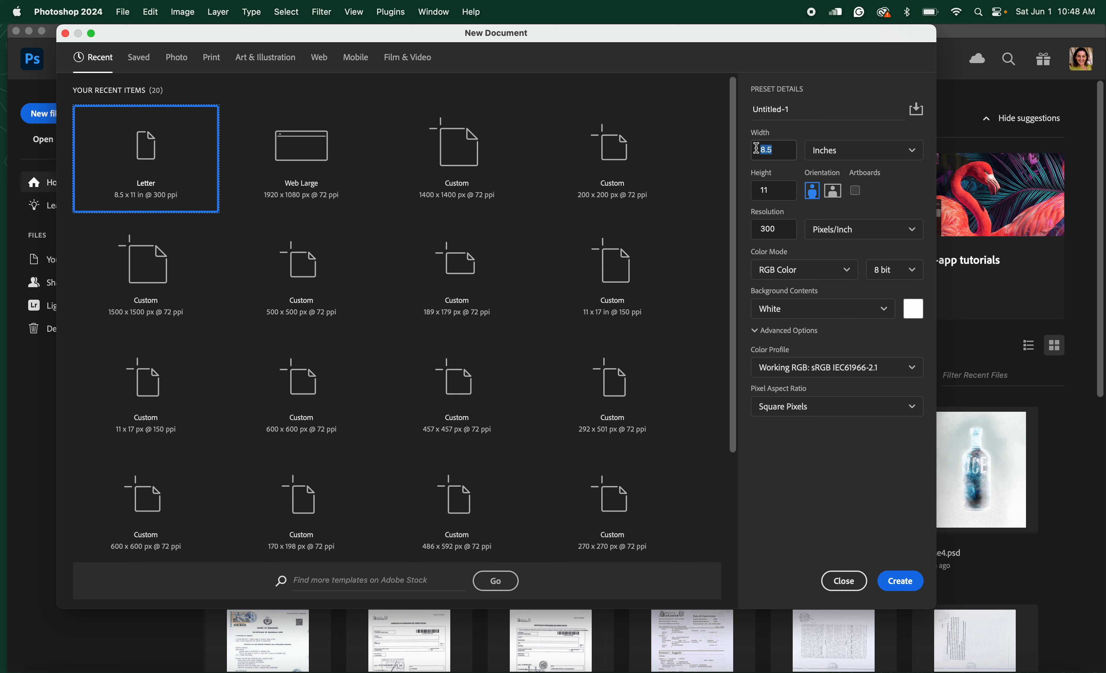
Set the new document to 600 pixels wide and 600 pixels high at a resolution of 72 pixels/inch
left_click(912, 152)
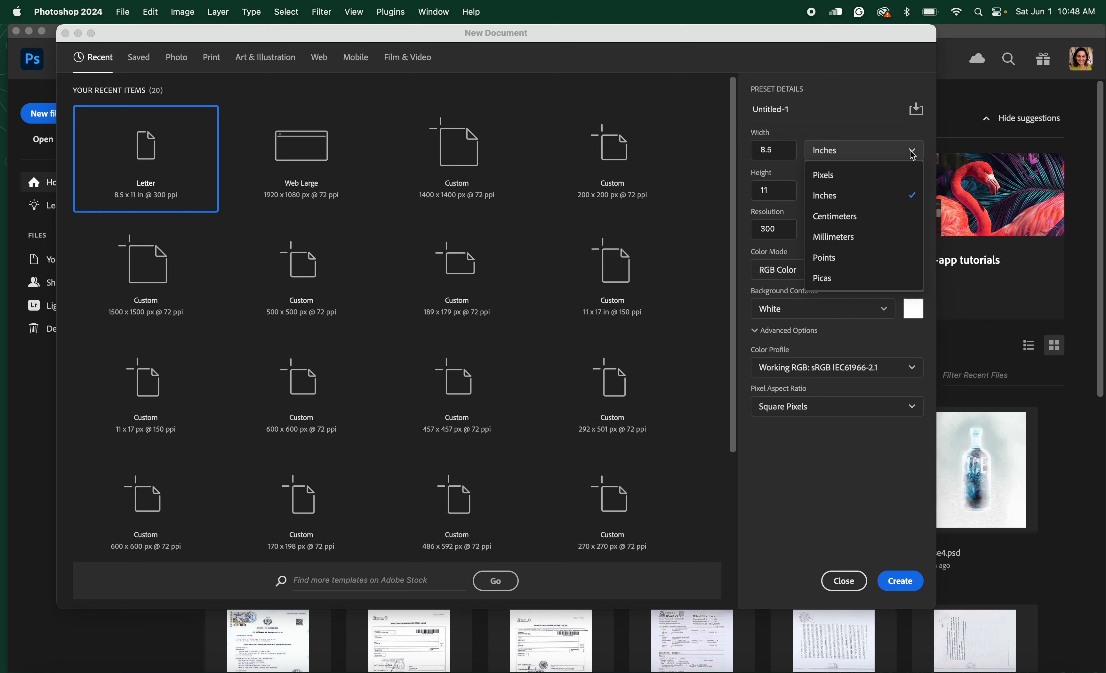
left_click(882, 181)
left_click_drag(787, 147, 745, 146)
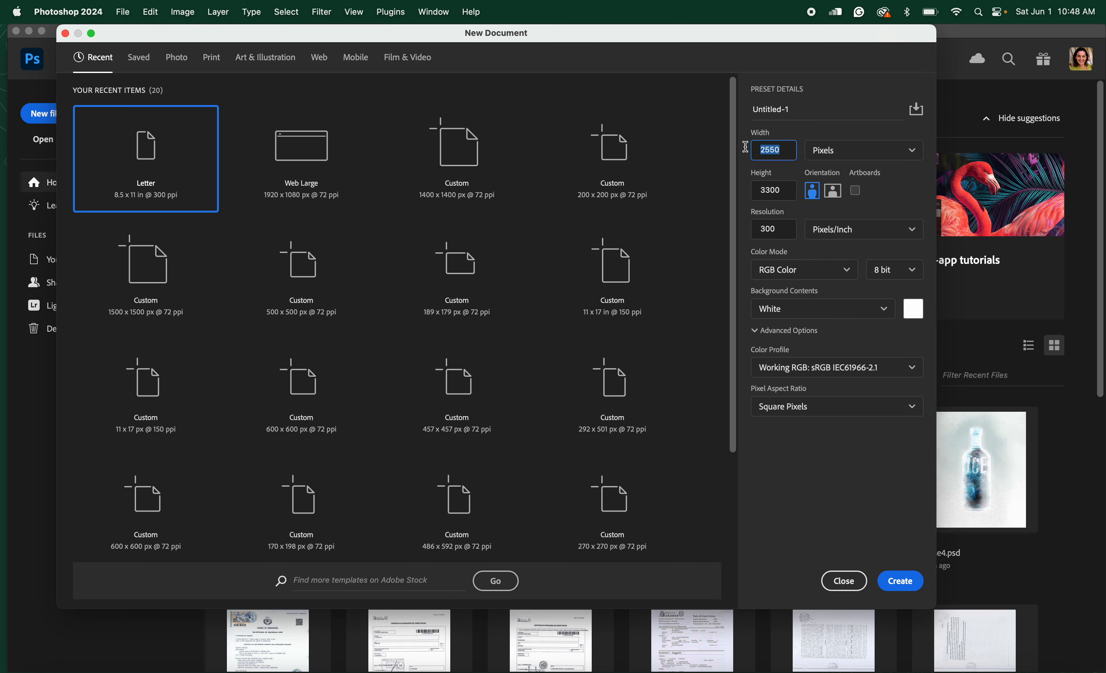
type("600")
left_click_drag(771, 190, 740, 187)
type("6")
left_click(751, 230)
type("72")
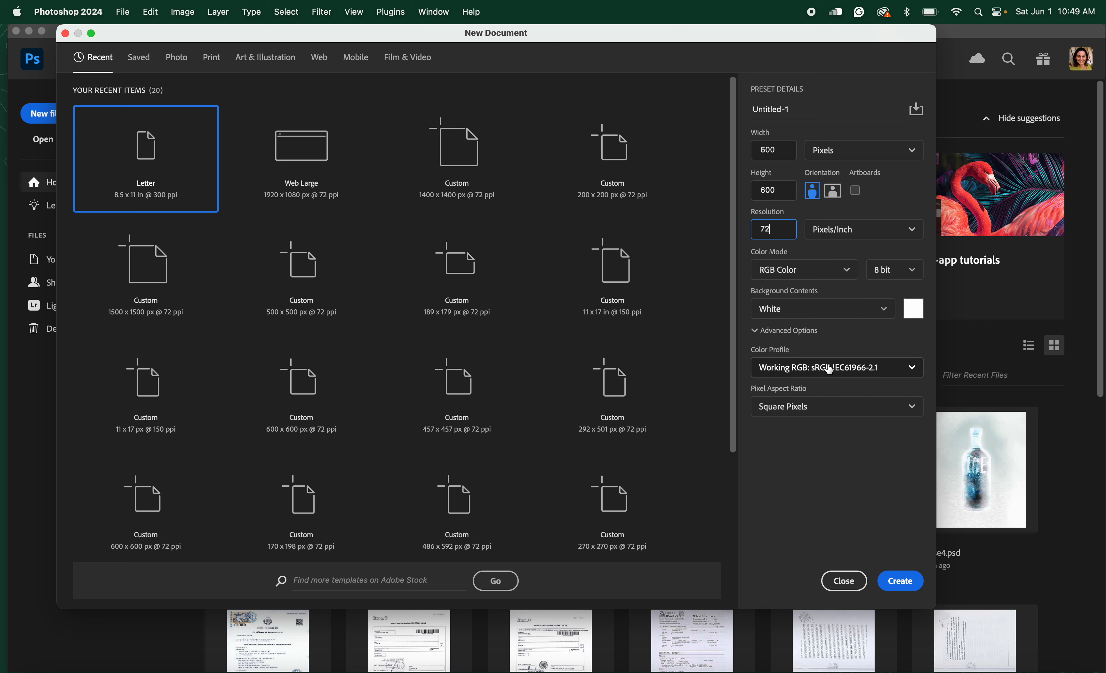
Create the document with the Adobe RGB (1998) color profile and move the Layers panel away from the canvas
left_click(896, 374)
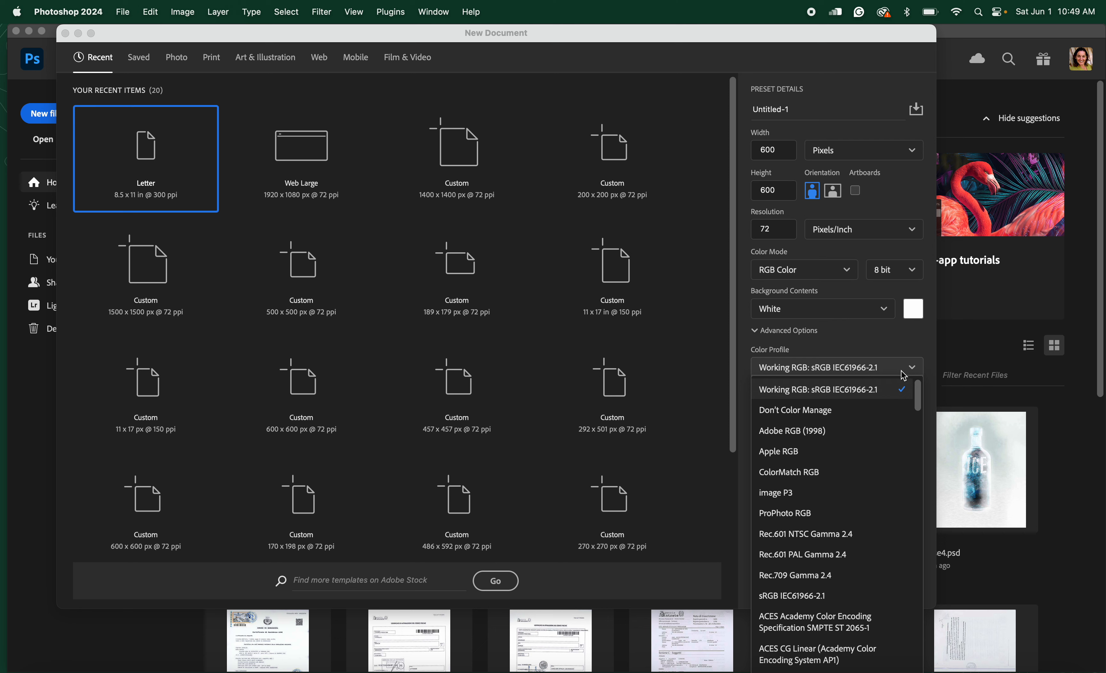
left_click(823, 438)
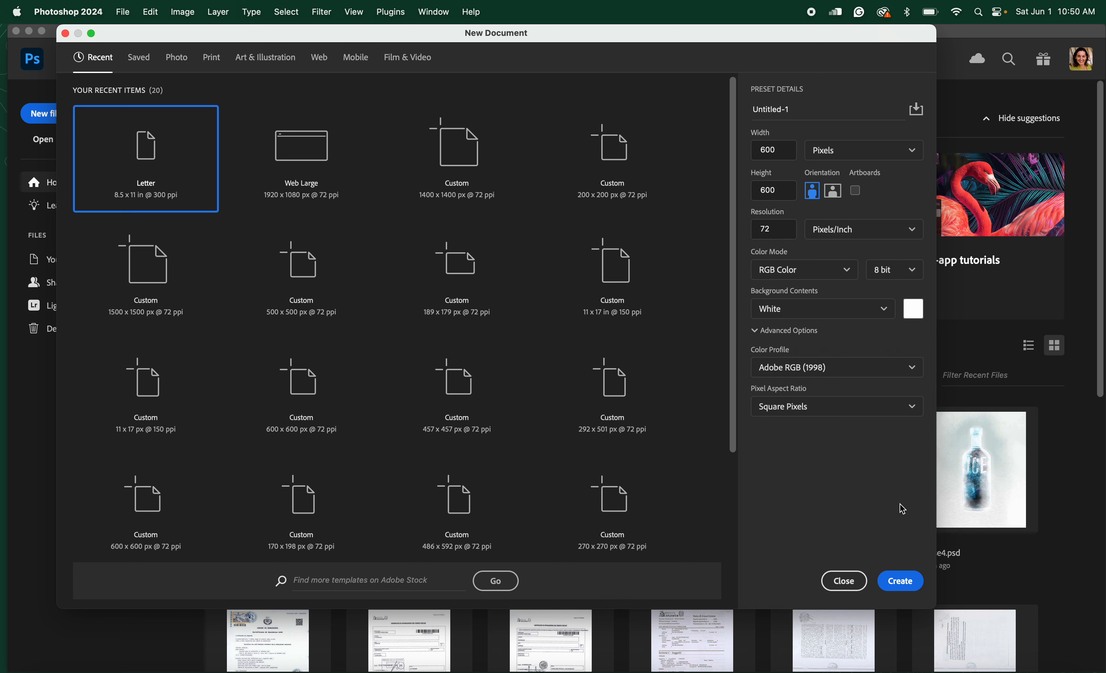
left_click(903, 581)
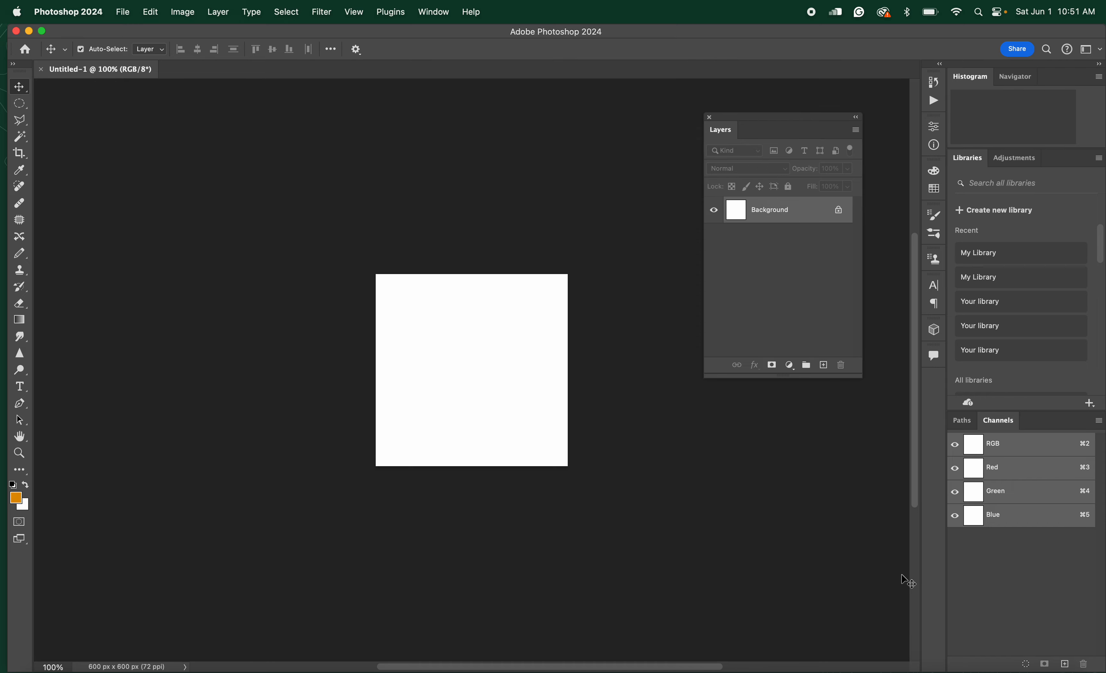
key("super+0")
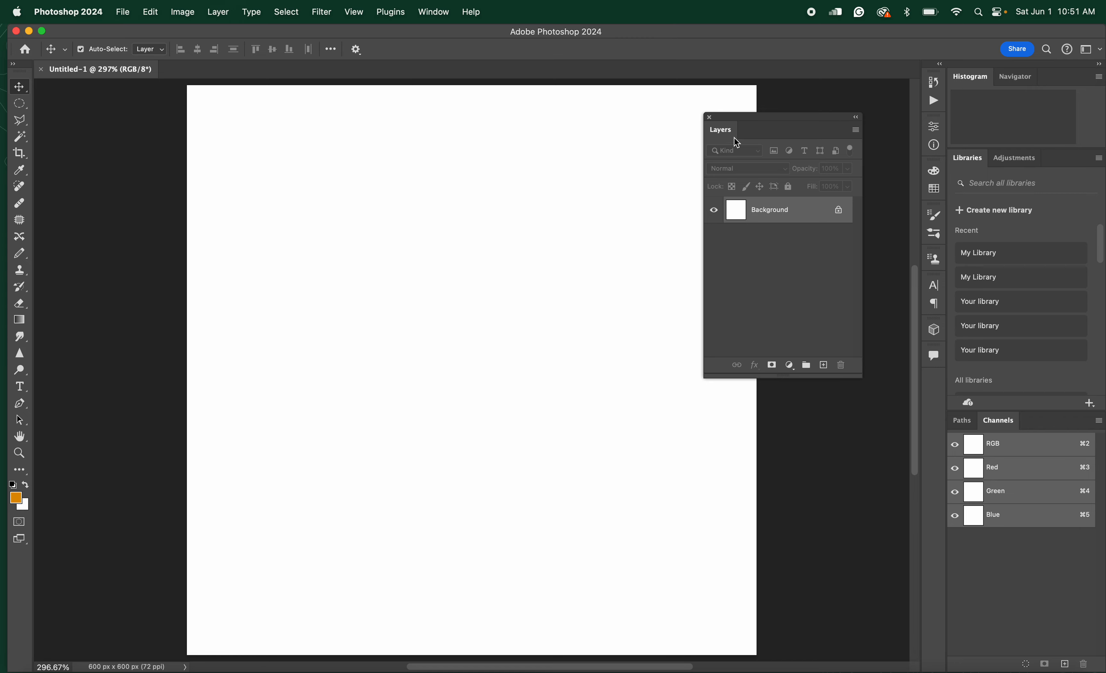
left_click_drag(760, 119, 804, 89)
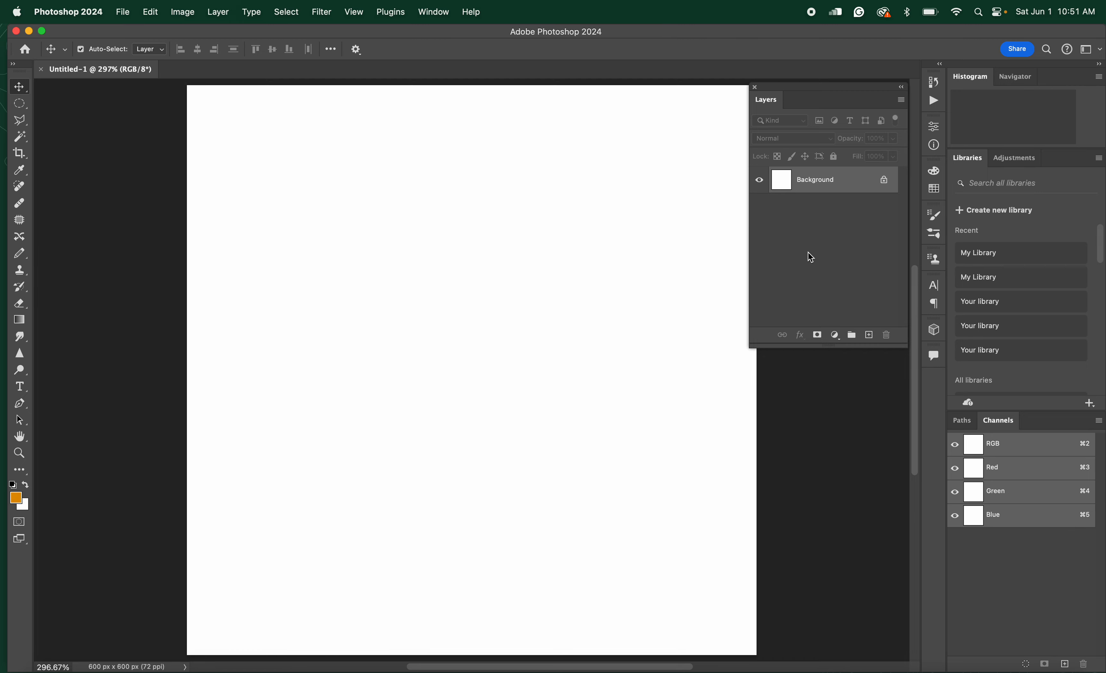
left_click(22, 103)
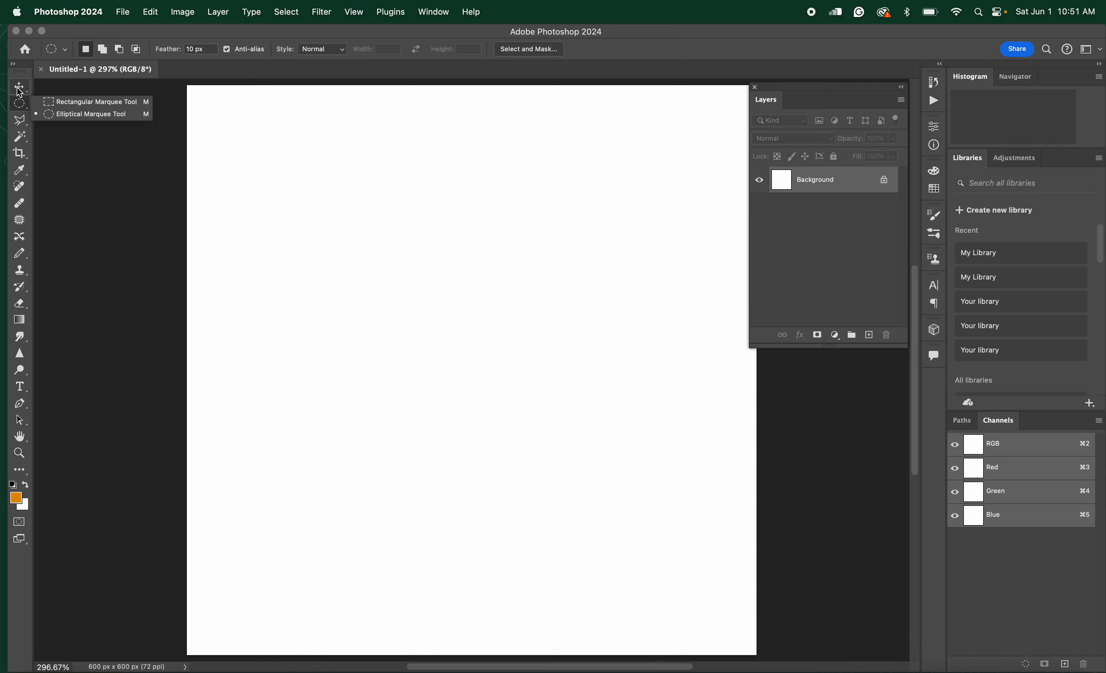
left_click(20, 89)
left_click(19, 90)
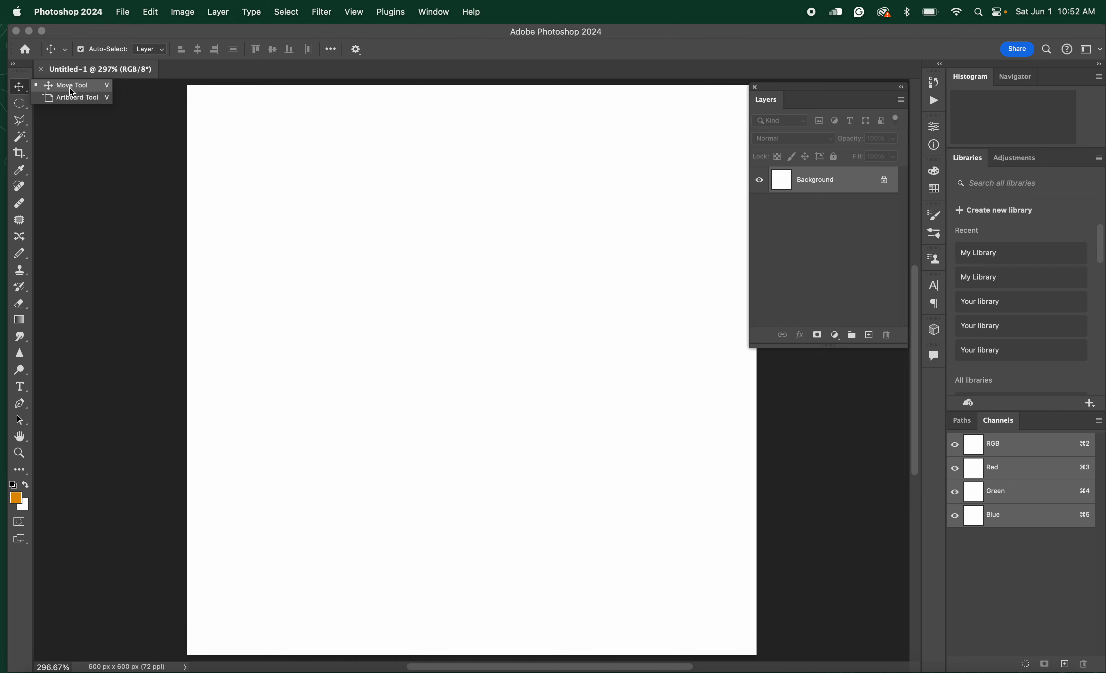
left_click(72, 90)
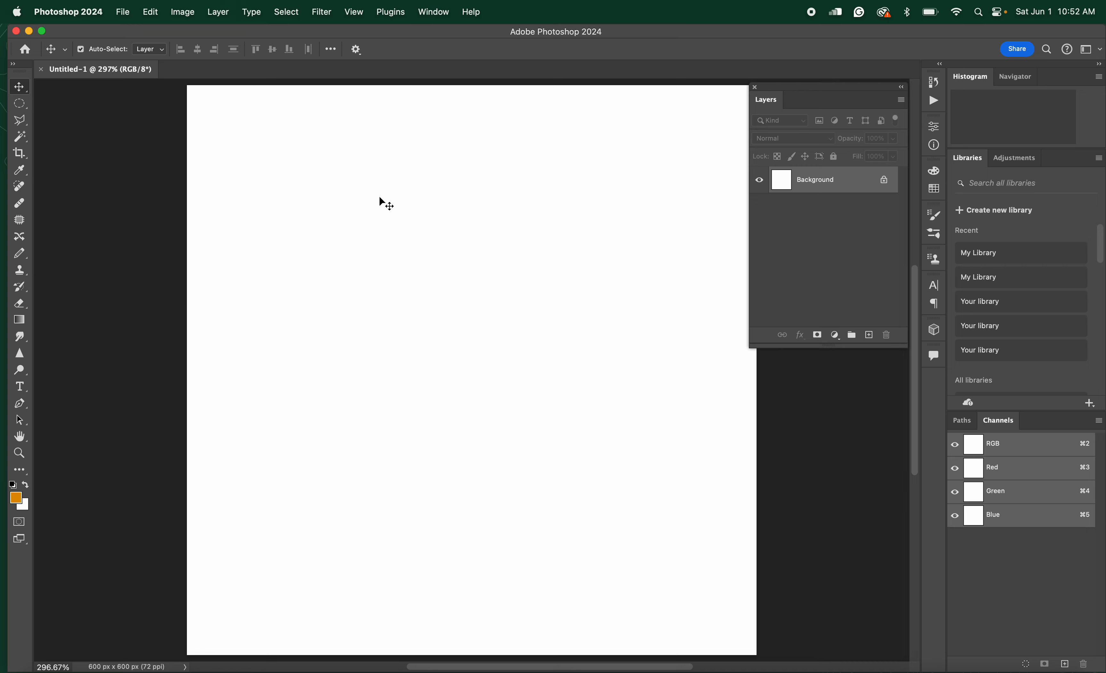
left_click(20, 105)
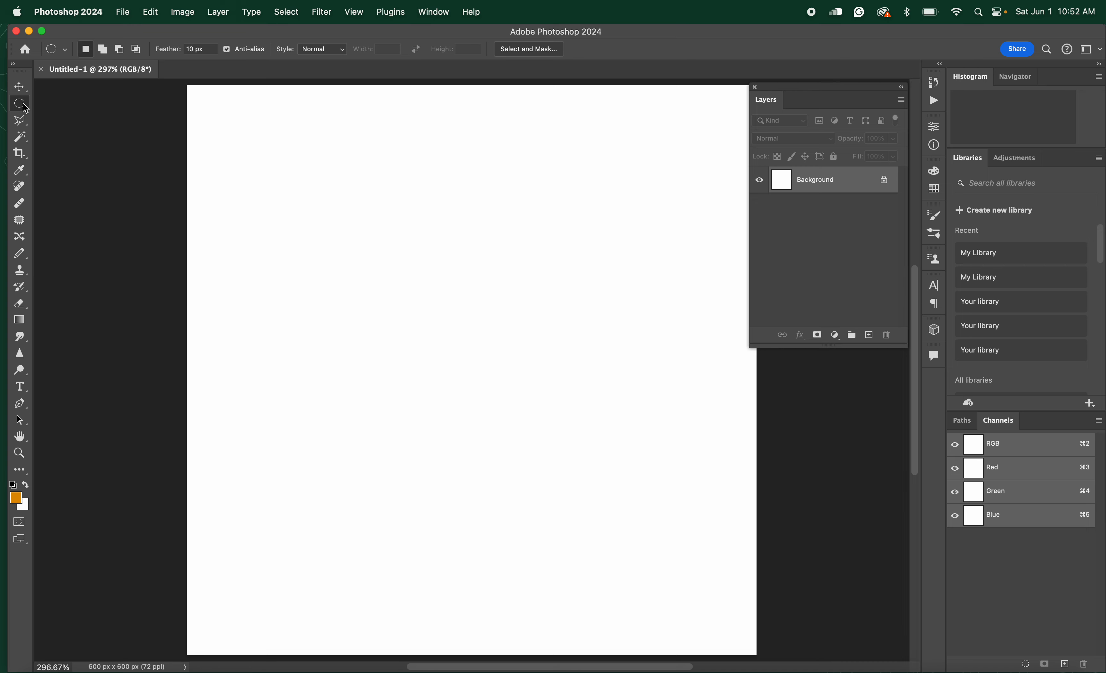
left_click_drag(378, 176, 520, 313)
mouse_move(821, 191)
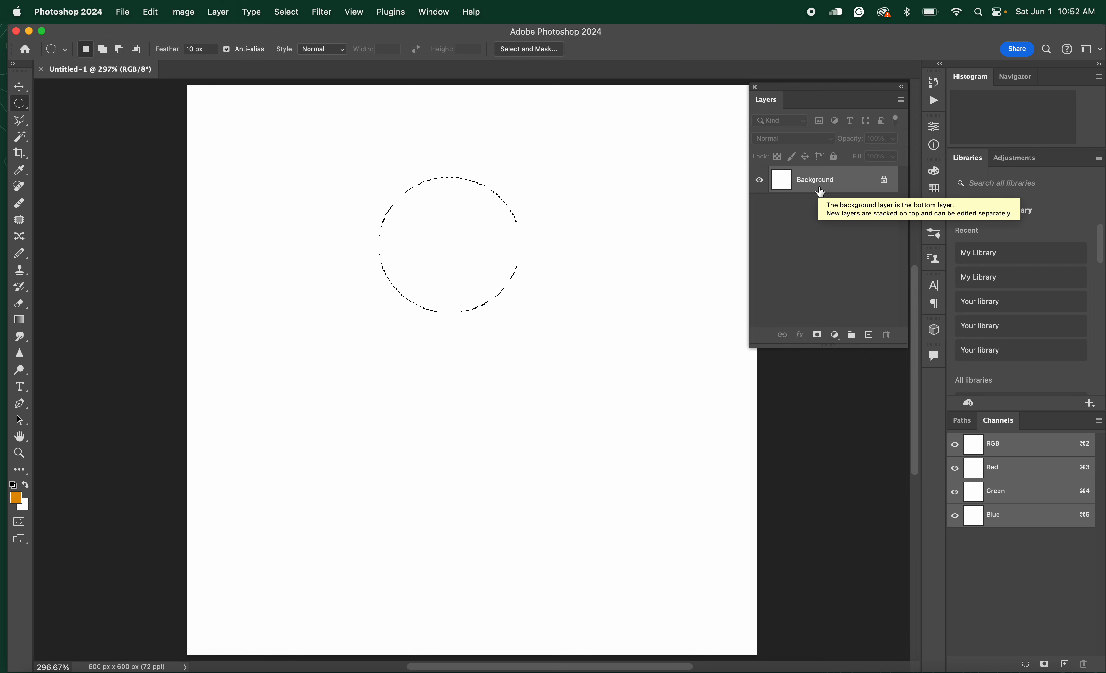
key("super+d")
Show the rulers and place a vertical guide at about 300 px and horizontal guides at about 200 px and 400 px
key("super+r")
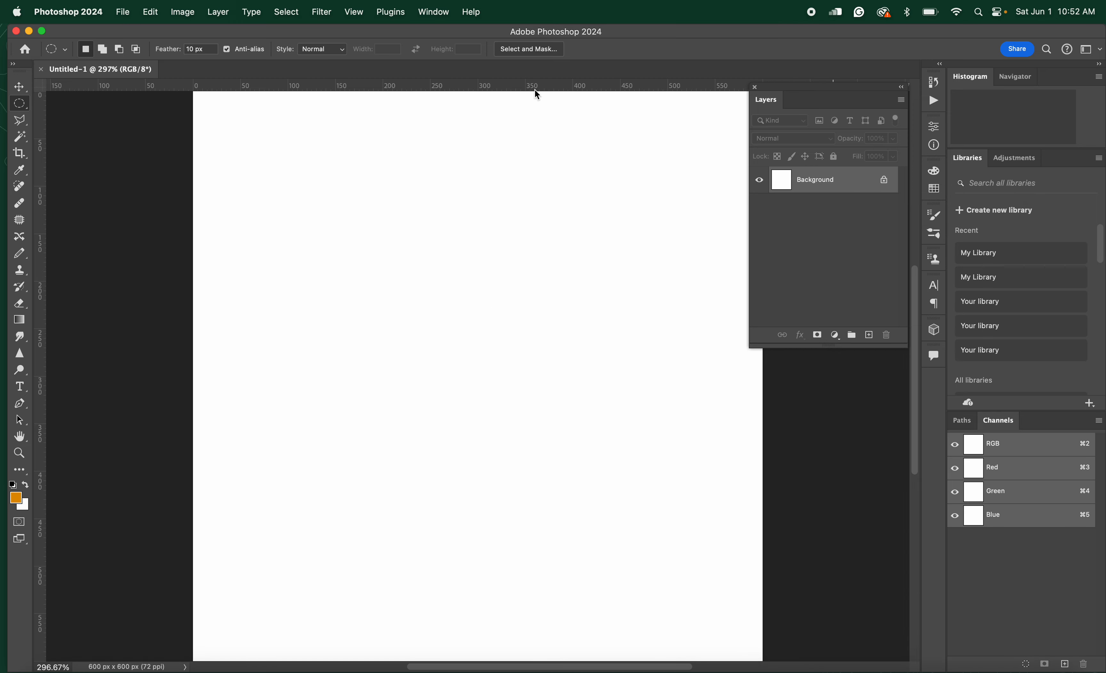
left_click_drag(783, 88, 789, 141)
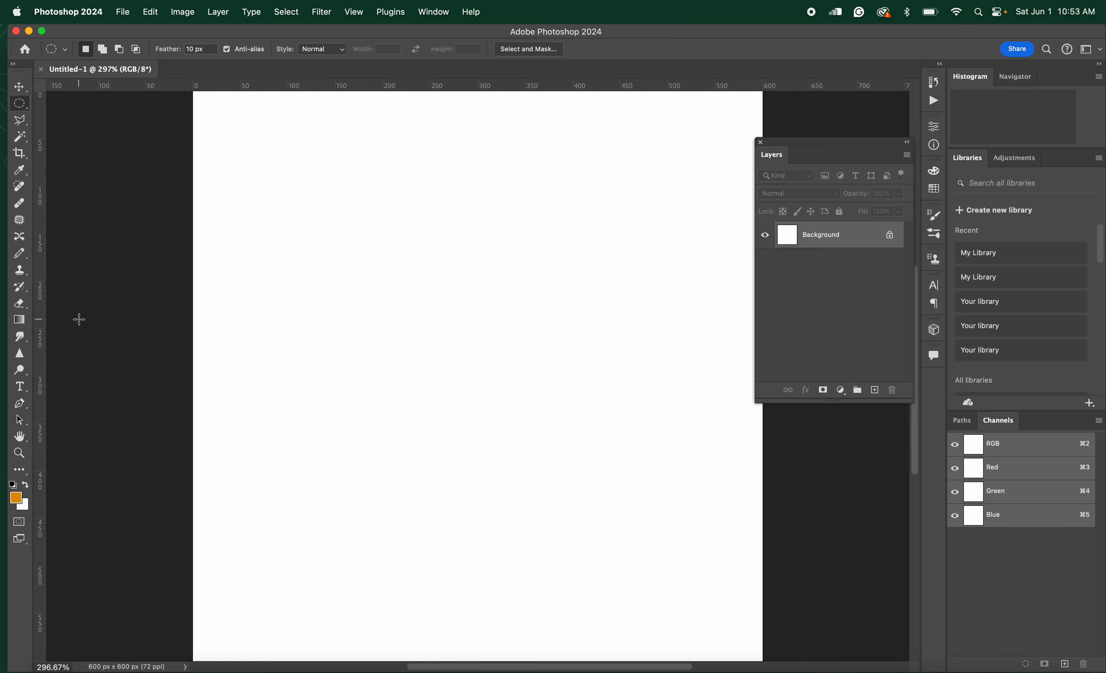
left_click_drag(43, 228, 479, 222)
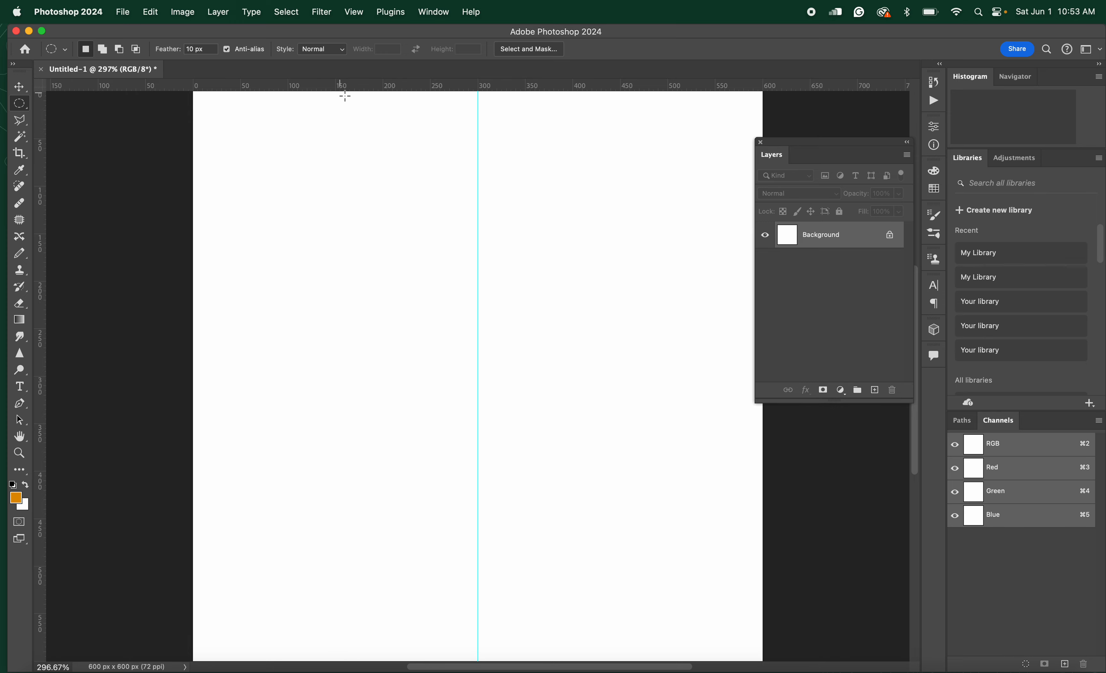
left_click_drag(325, 82, 327, 281)
left_click_drag(345, 86, 371, 472)
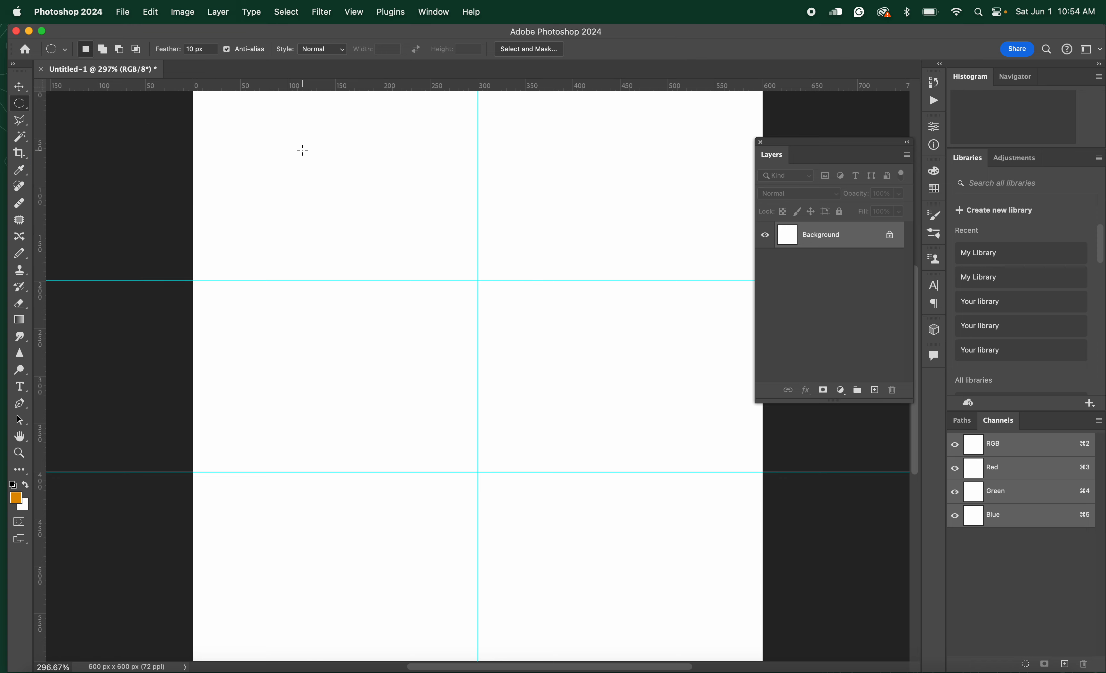
left_click_drag(303, 150, 389, 211)
left_click(478, 280)
left_click_drag(326, 200, 389, 242)
key("shift")
key("super+d")
Make a circular selection about 125 px across with the Elliptical Marquee tool, centred on the upper guide intersection
left_click_drag(478, 280, 600, 341)
left_click(600, 338)
left_click_drag(485, 287, 570, 341)
key("shift")
Add a rectangular handle about 32 px wide to the selection, centred on the vertical guide from the lower guide up into the circle
left_click(104, 49)
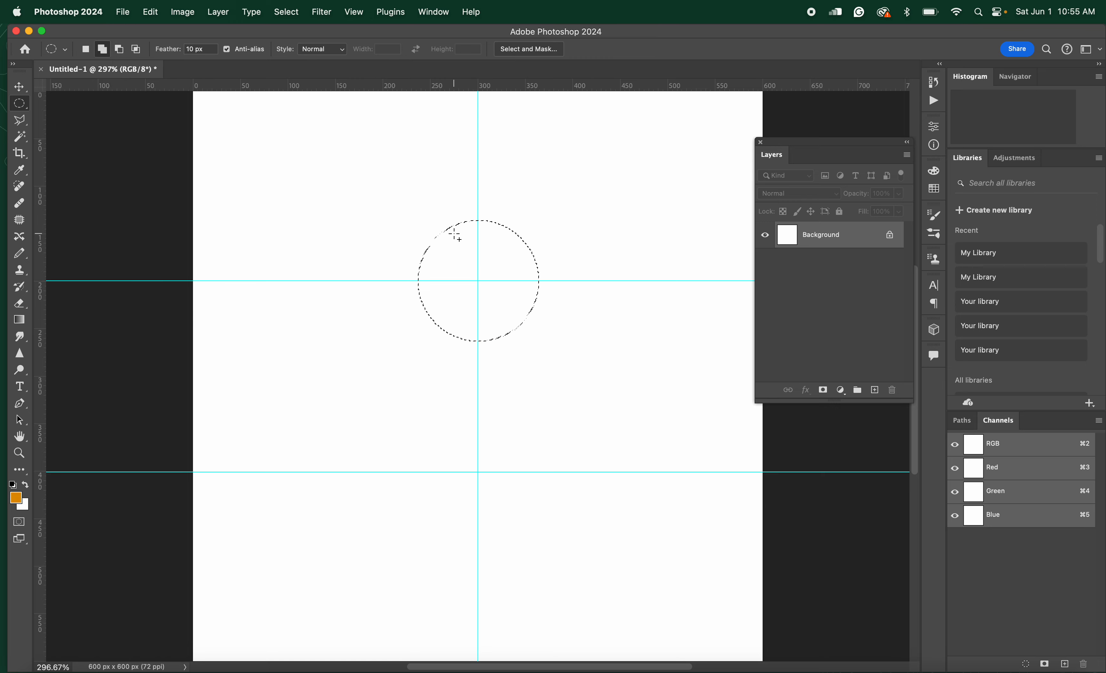
left_click(26, 102)
left_click(35, 102)
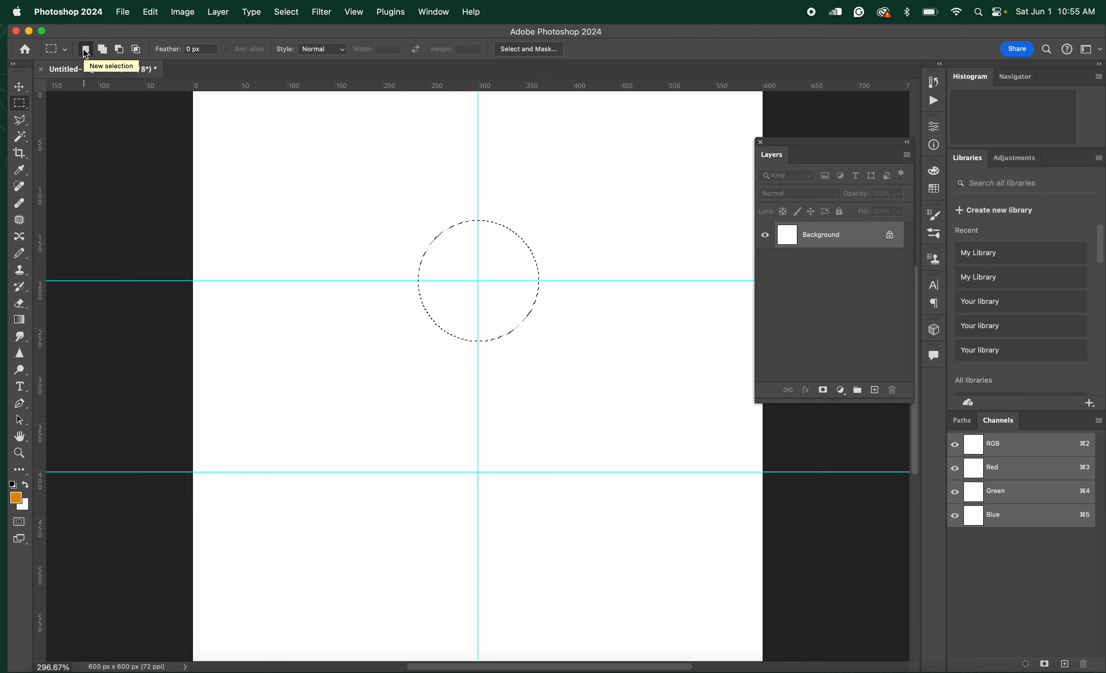
left_click(103, 51)
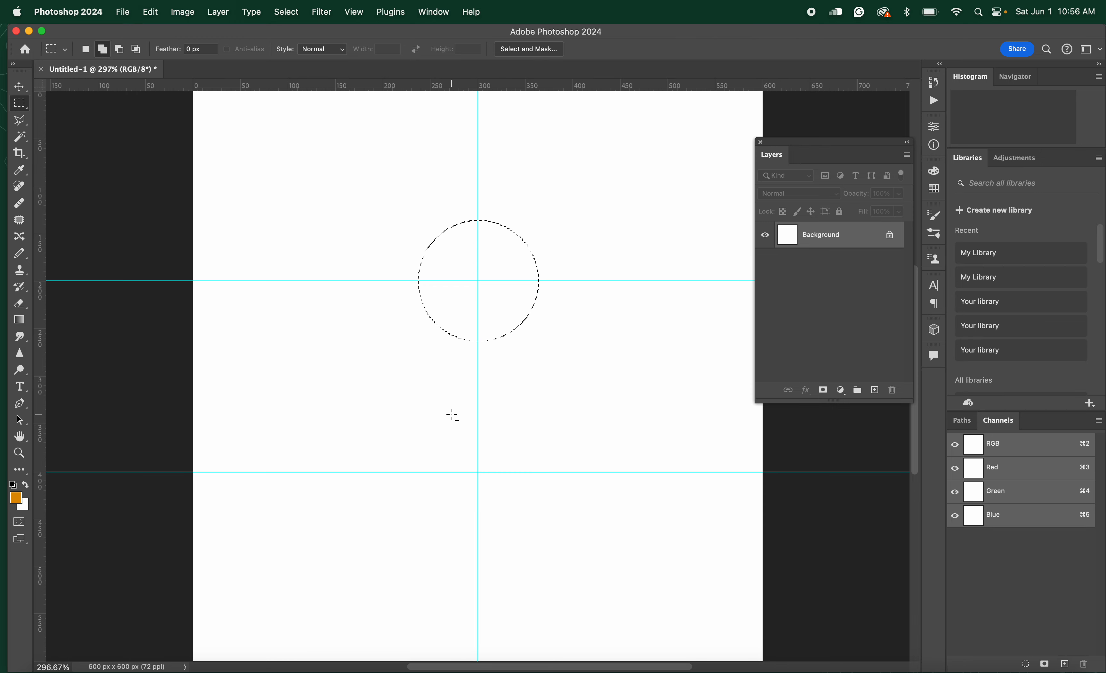
mouse_move(463, 472)
left_mouse_down()
mouse_move(491, 407)
mouse_move(497, 338)
left_mouse_up()
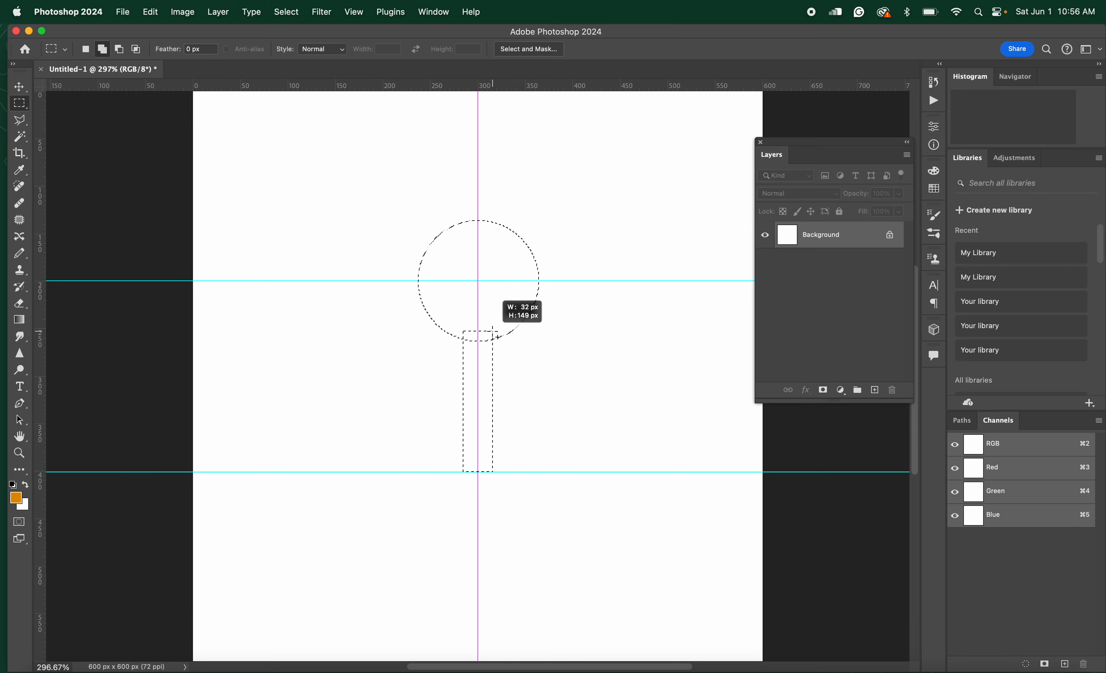
left_click_drag(494, 336, 495, 335)
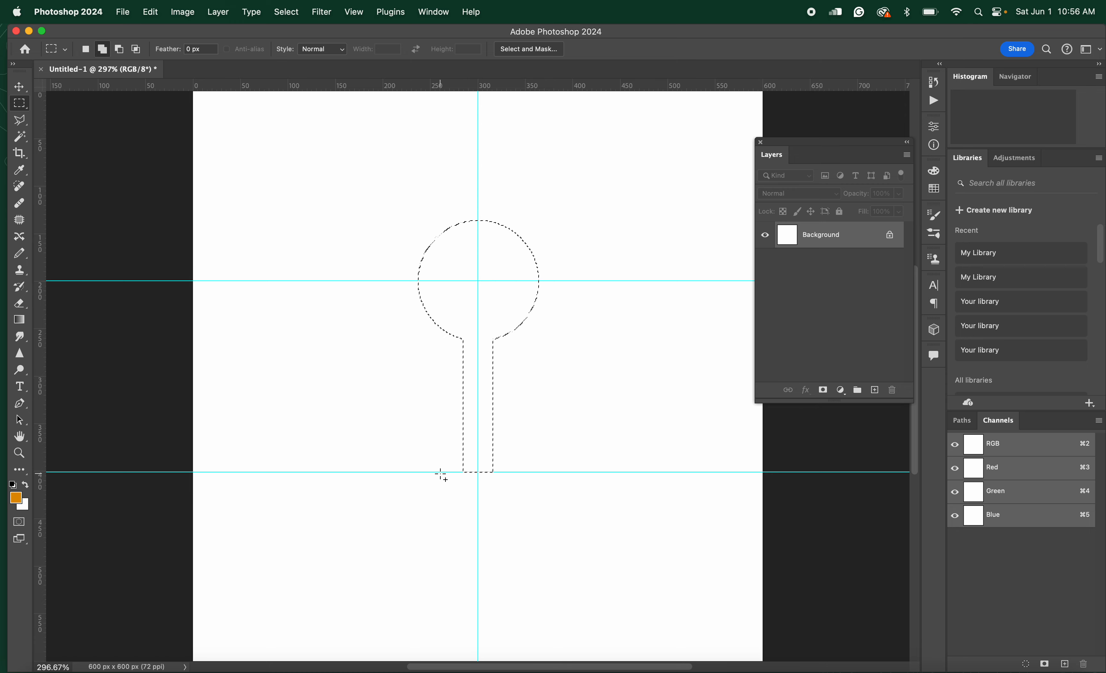
Add a circle about 74 px across to the selection, centred on the lower guide intersection at the handle's end
left_click(19, 103)
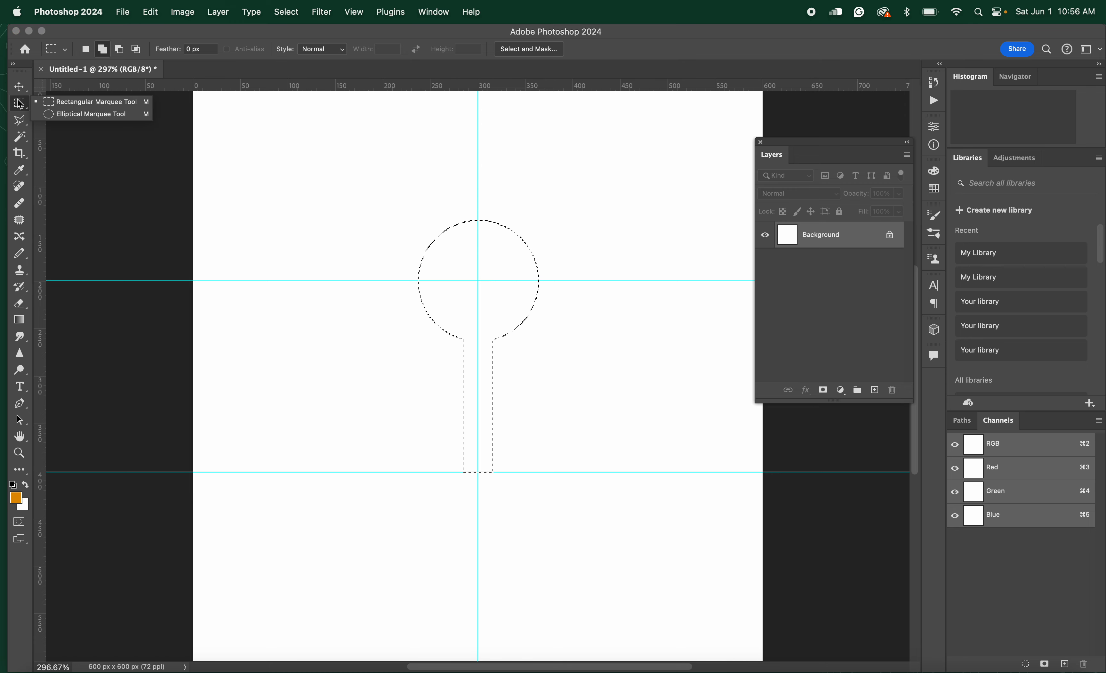
left_click(42, 114)
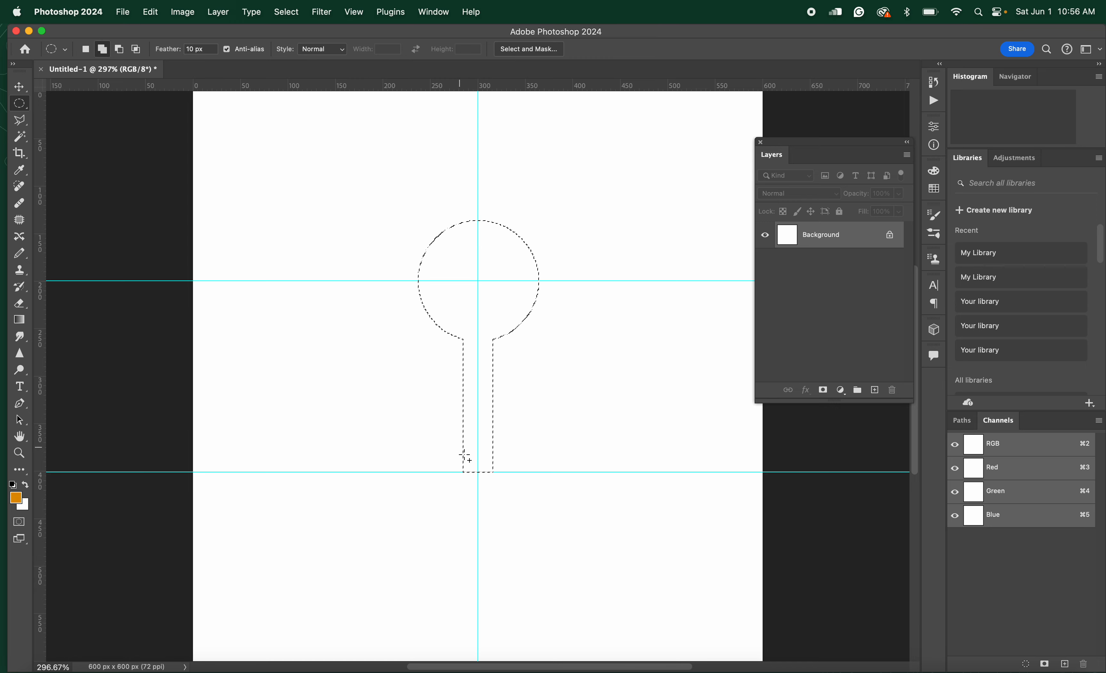
left_click_drag(478, 472, 559, 507)
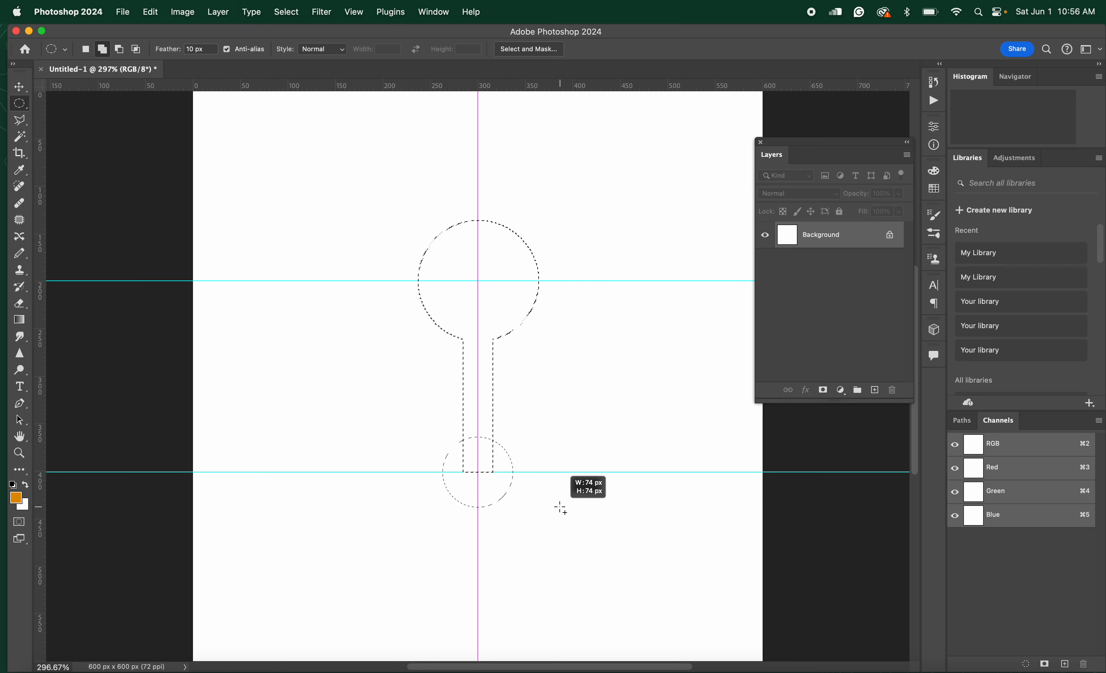
left_click_drag(559, 507, 561, 507)
left_click_drag(560, 507, 560, 508)
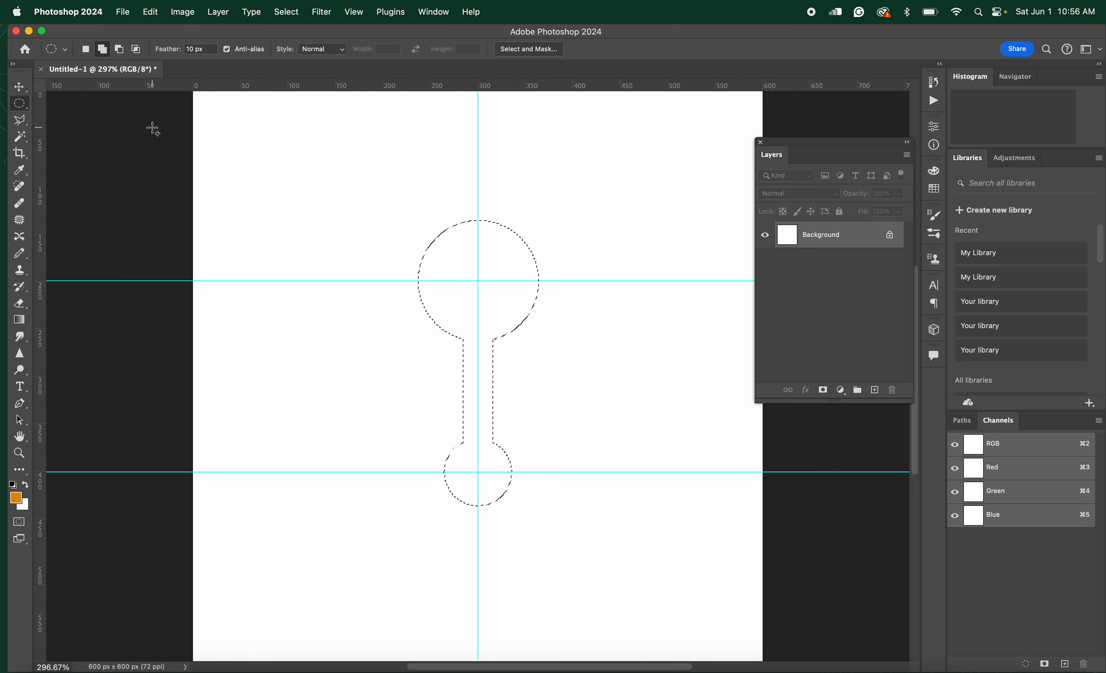
Subtract a rectangular notch from the upper circle, centred on the vertical guide and reaching down to the upper horizontal guide
right_click(22, 104)
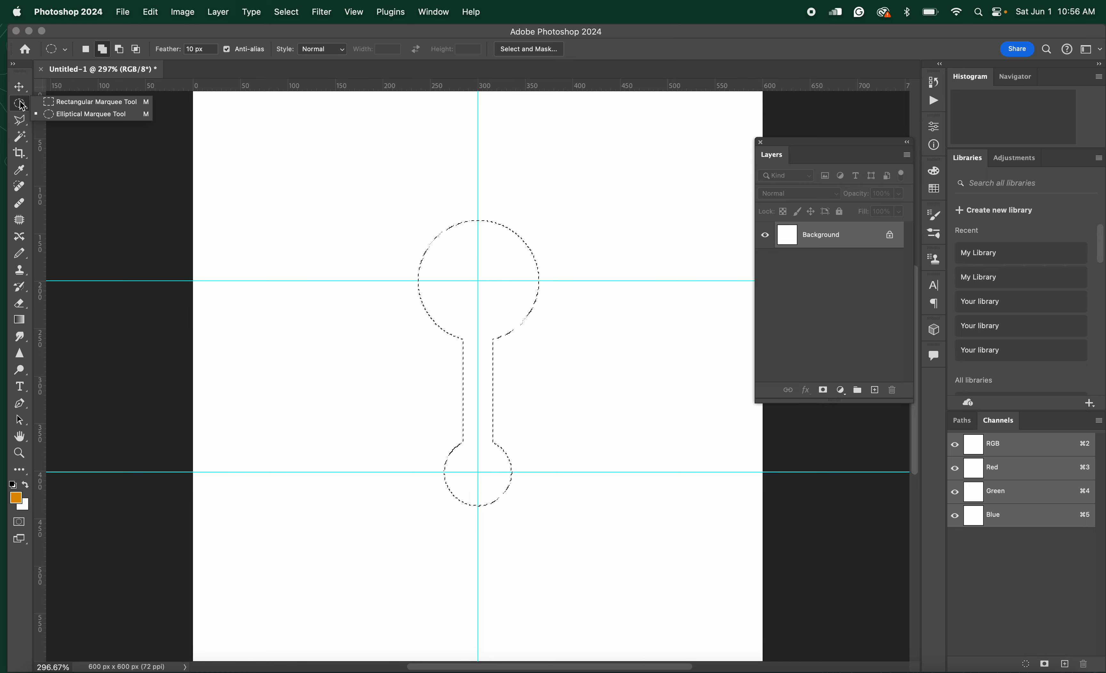
left_click(40, 102)
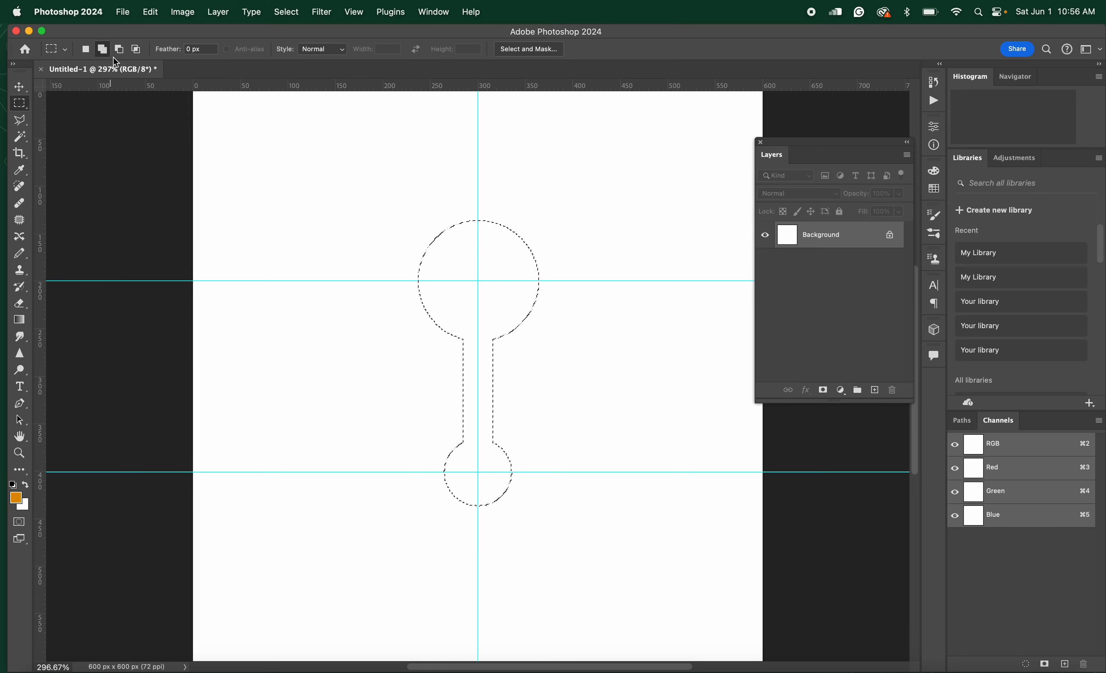
left_click(120, 49)
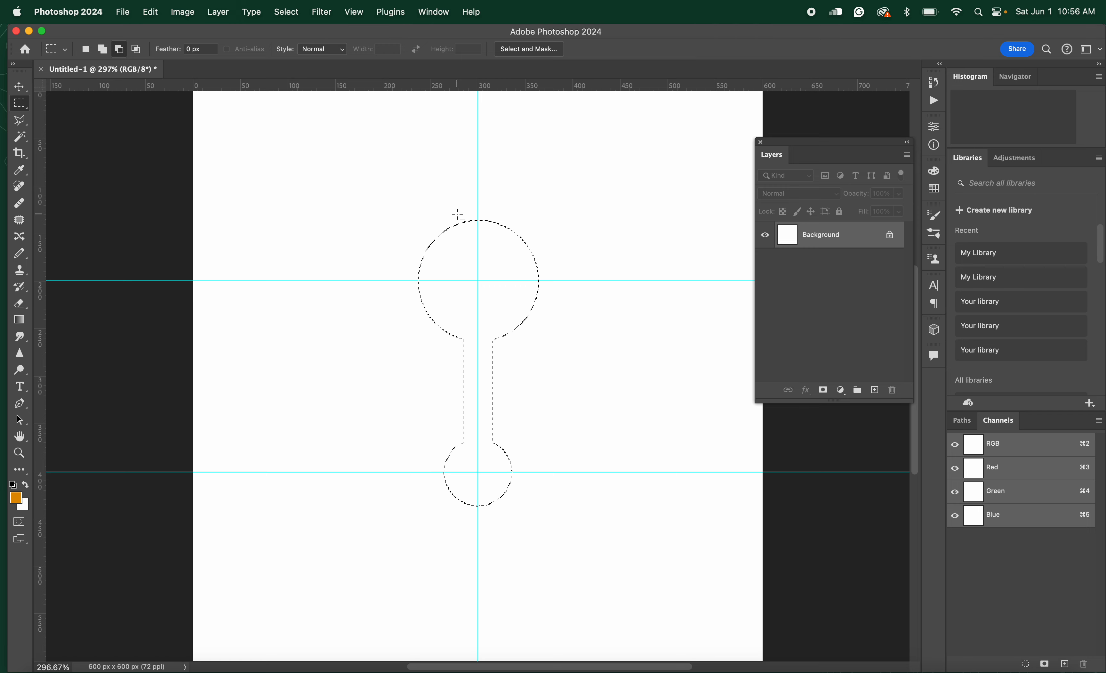
left_click_drag(457, 214, 495, 281)
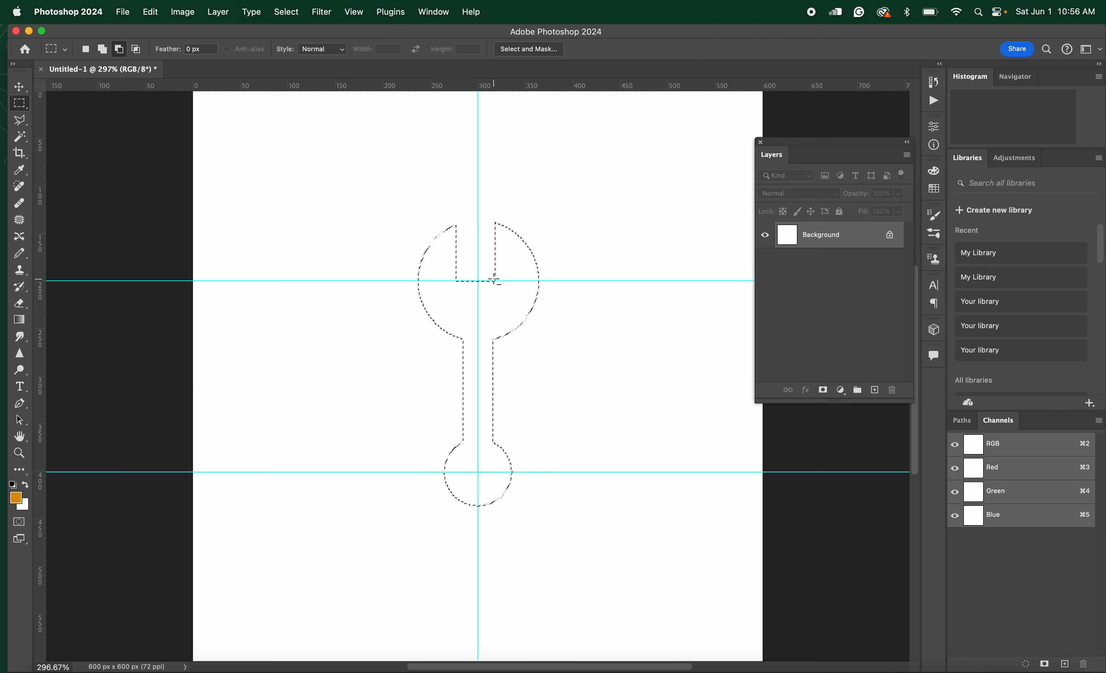
key("super+z")
left_click_drag(458, 214, 497, 281)
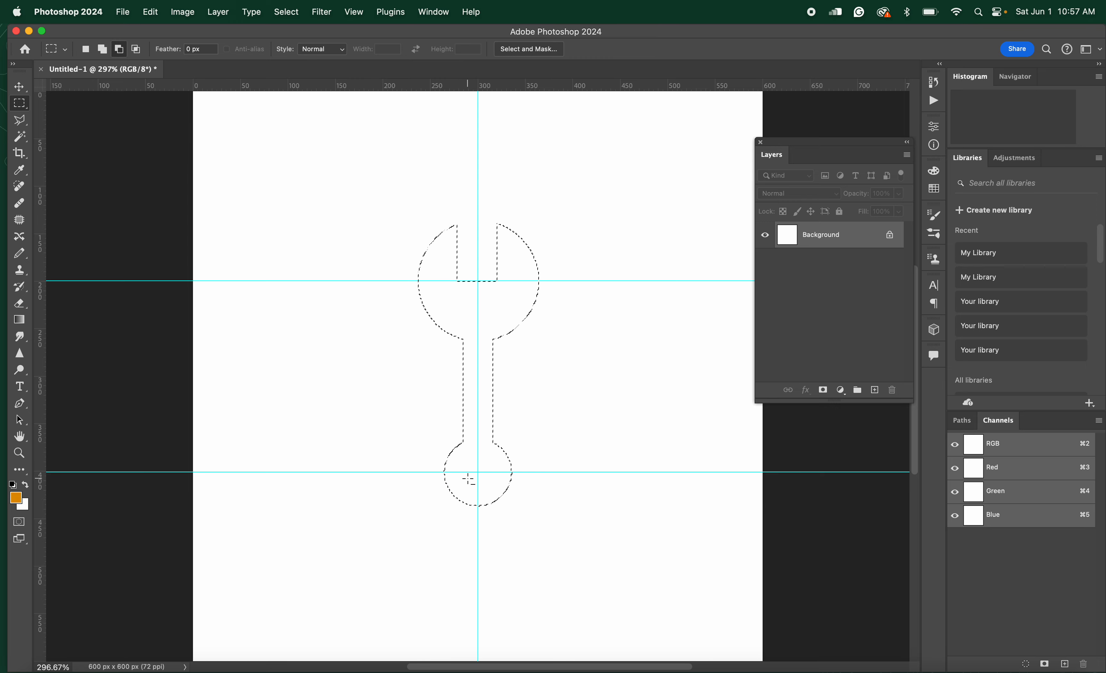
Subtract a small circular hole from the lower circle with the Elliptical Marquee tool, centred on the lower guide intersection
right_click(20, 107)
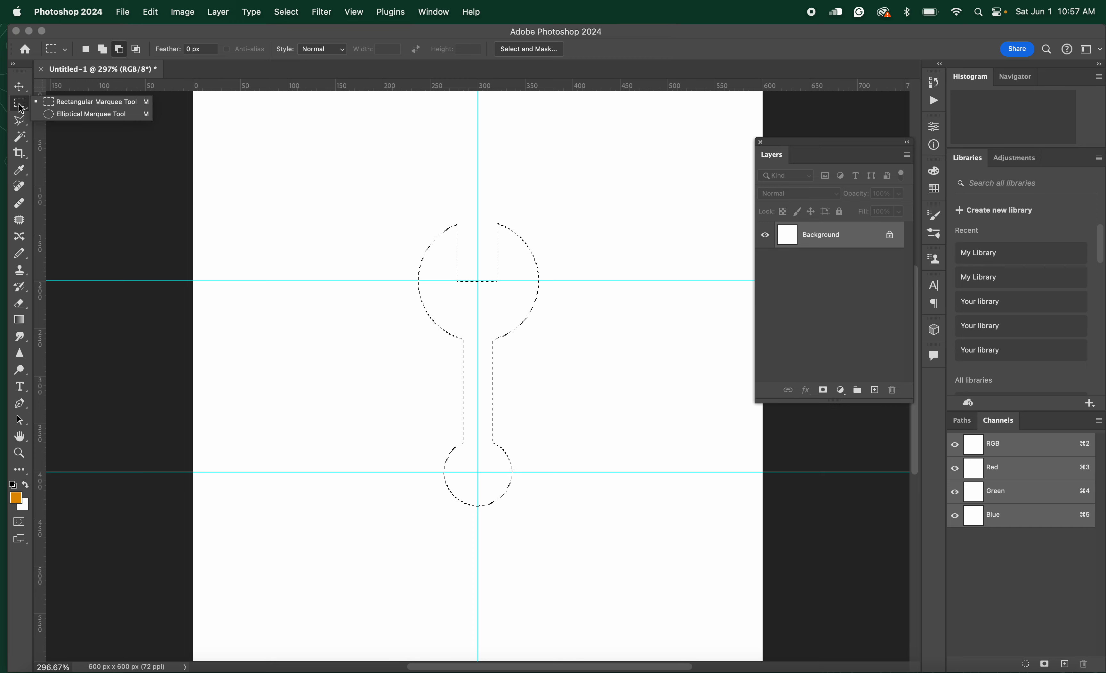
left_click(67, 114)
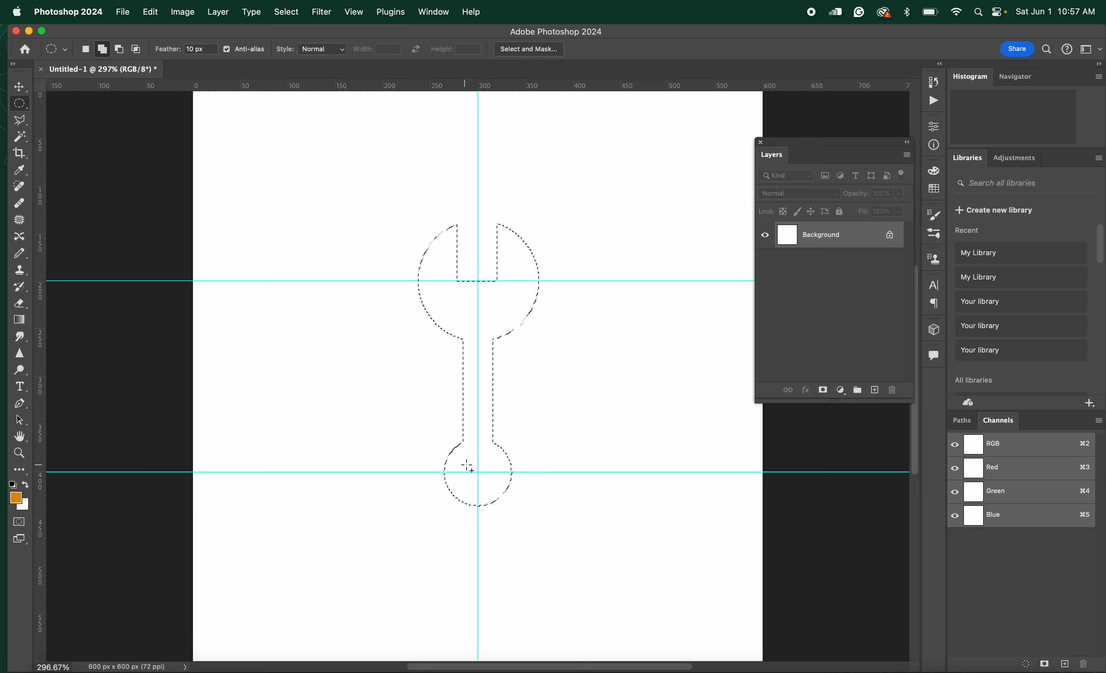
left_click(118, 49)
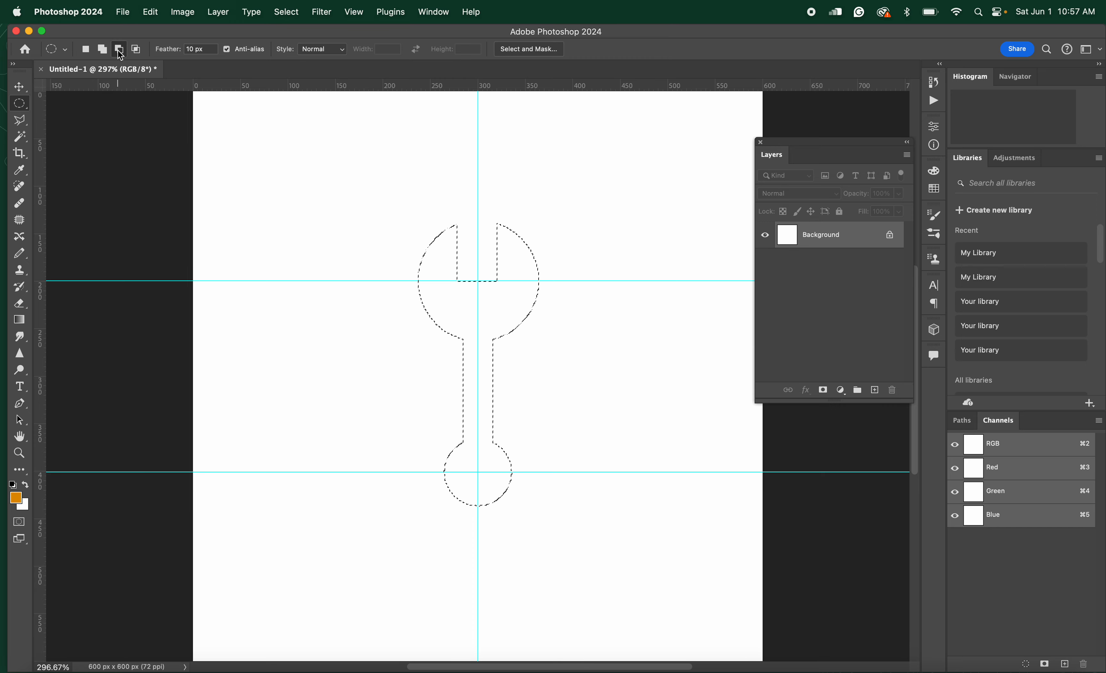
left_click_drag(478, 472, 481, 480)
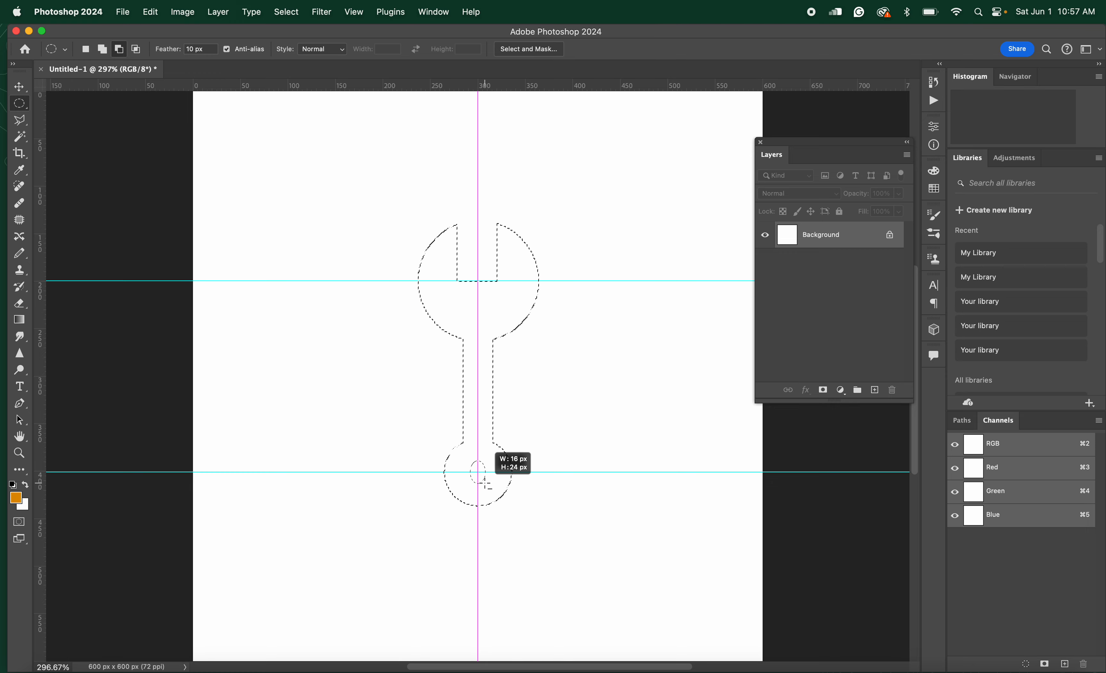
left_click_drag(495, 490, 494, 492)
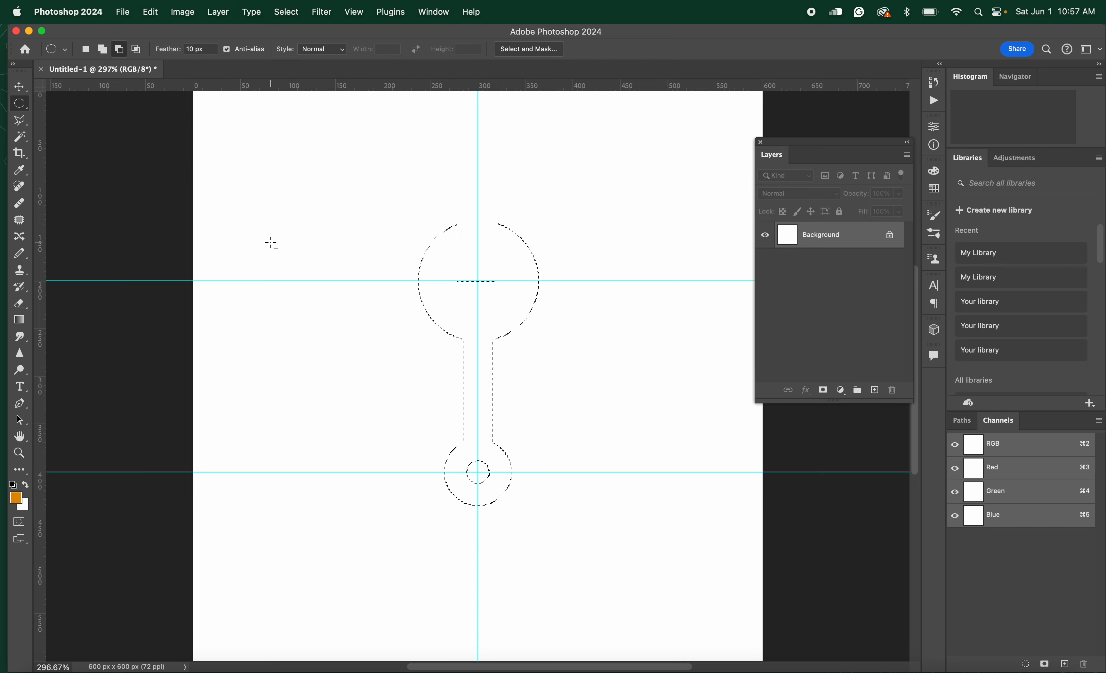
Add a rectangle to the selection over the upper half of the small hole, ending at the lower horizontal guide
left_click(26, 105)
left_click(41, 103)
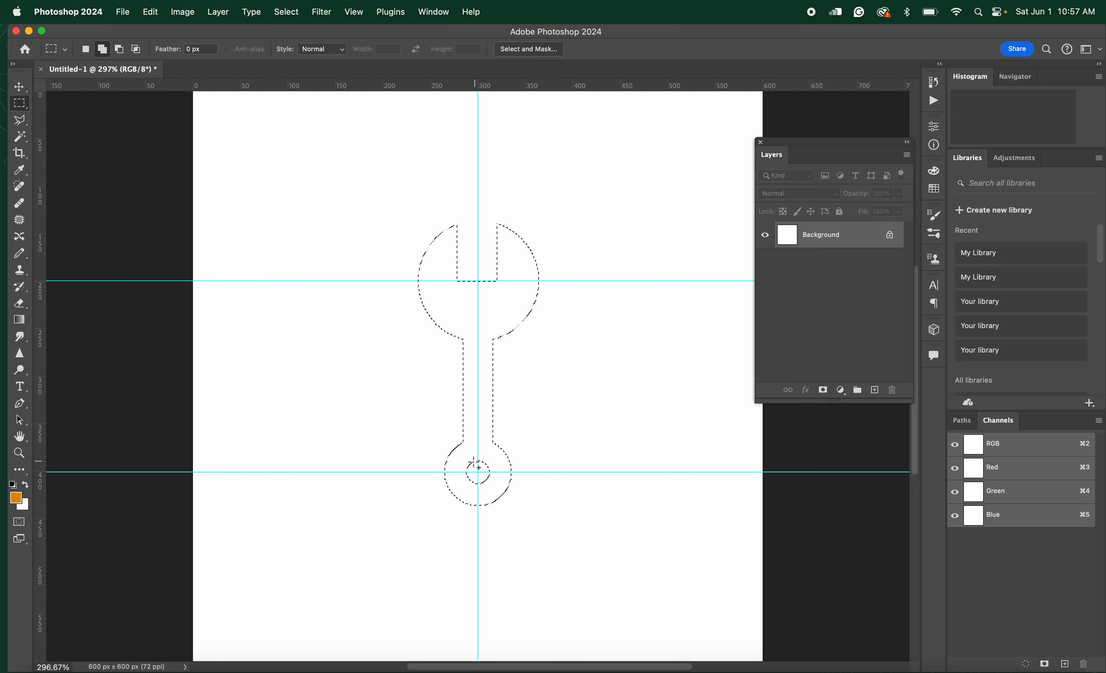
left_click_drag(461, 456, 498, 474)
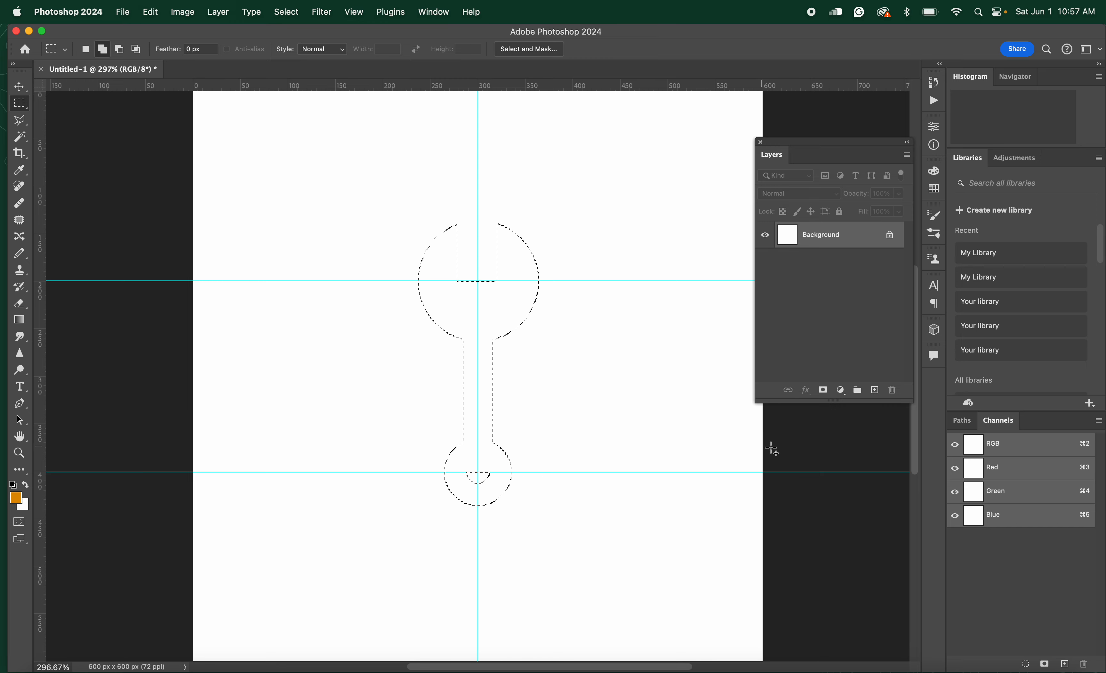
Add a new empty layer and float the Channels panel directly below Layers, widened to about the same width
left_click(875, 392)
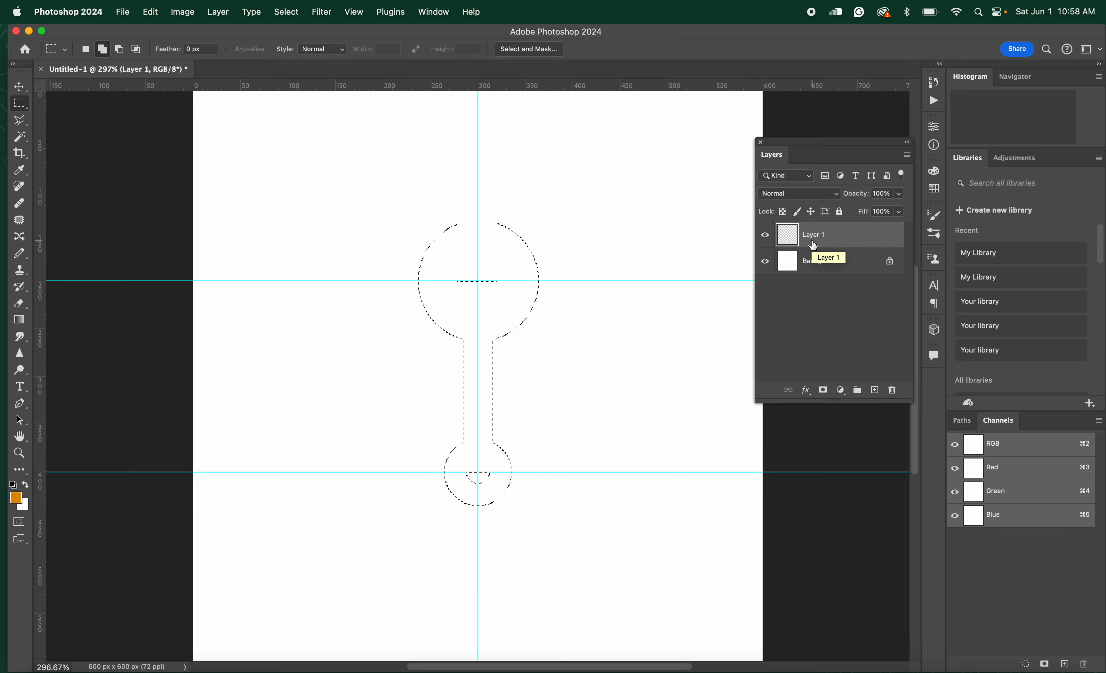
left_click_drag(1004, 421, 785, 413)
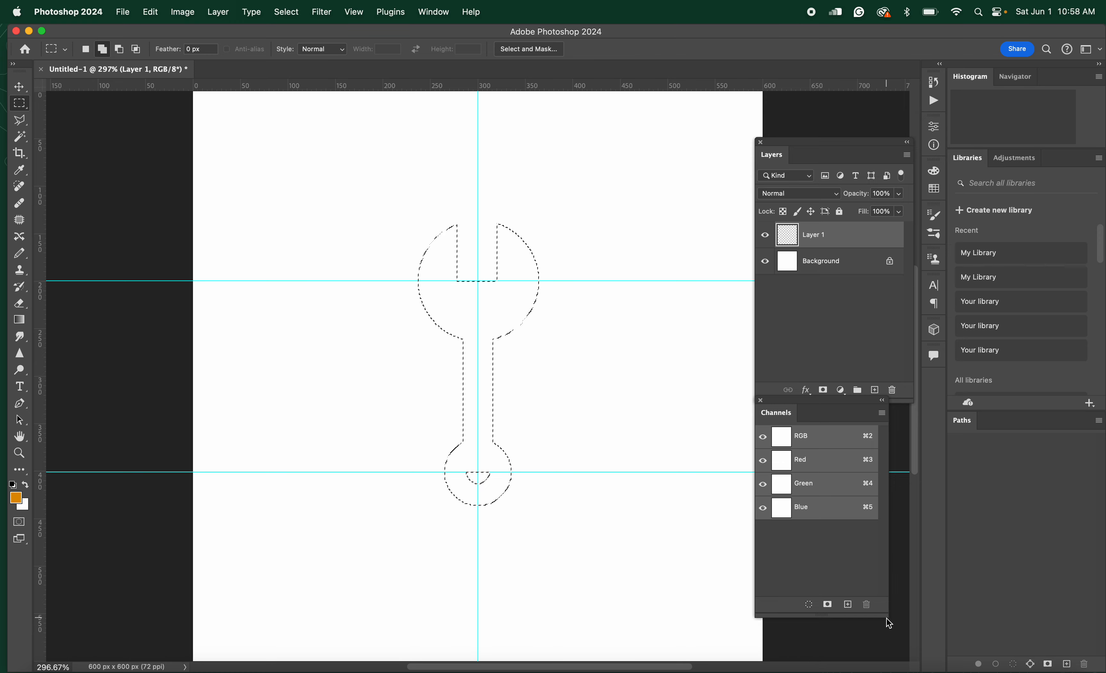
left_click_drag(889, 622, 915, 620)
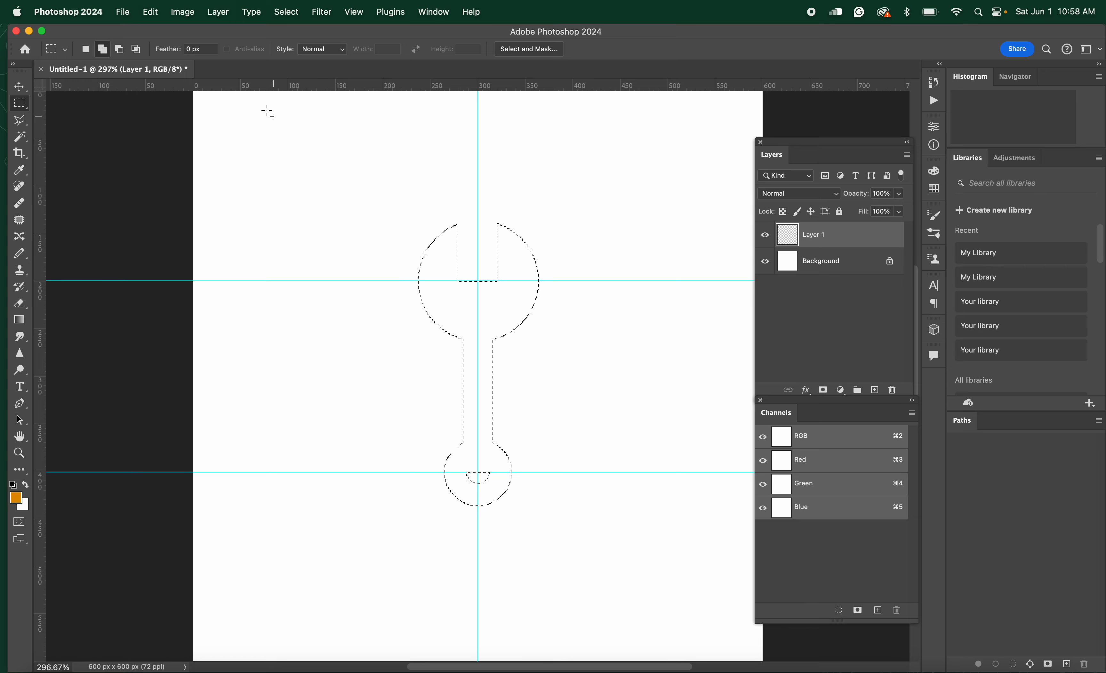
Save the selection as a new channel named wrench and deselect it
left_click(285, 12)
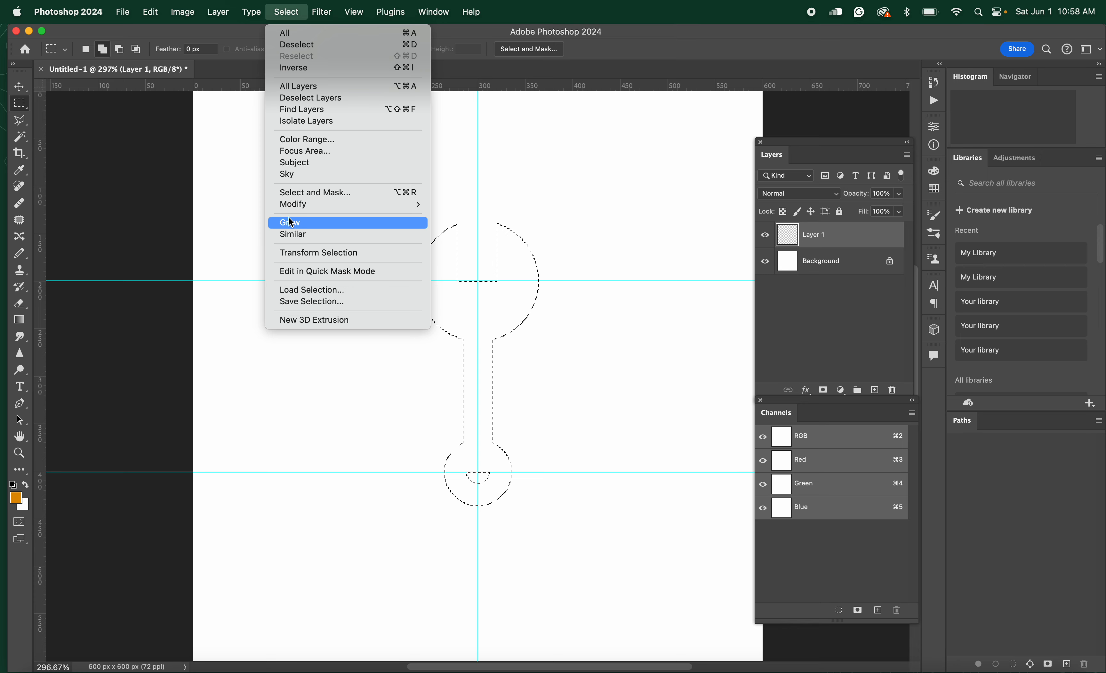
left_click(305, 301)
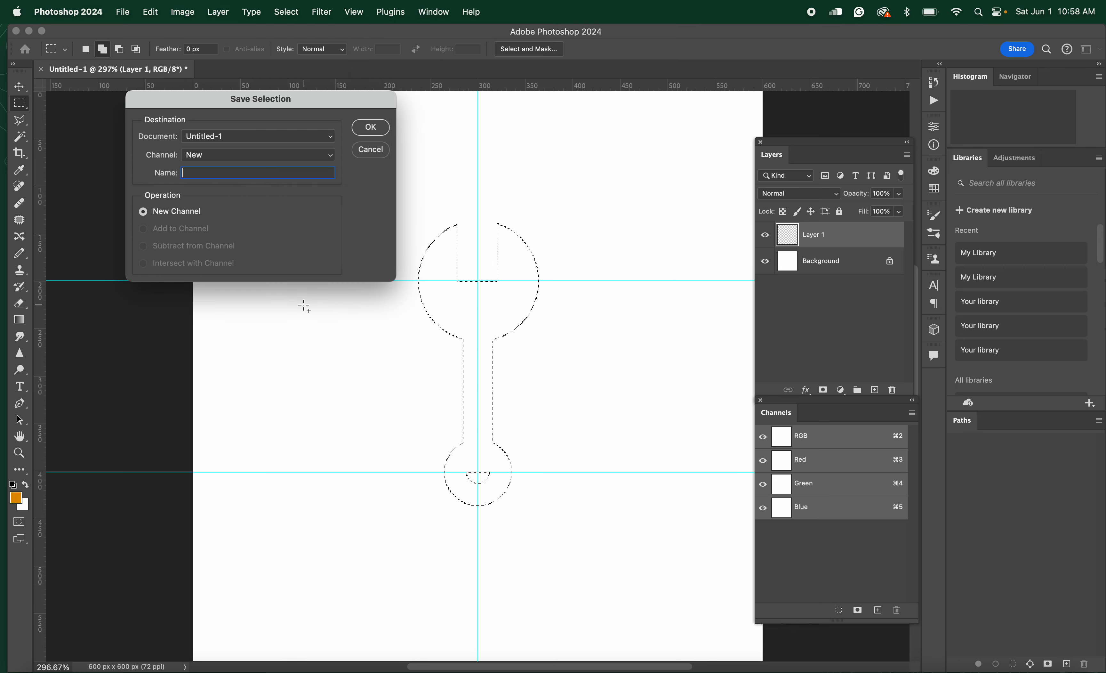
type("wrench")
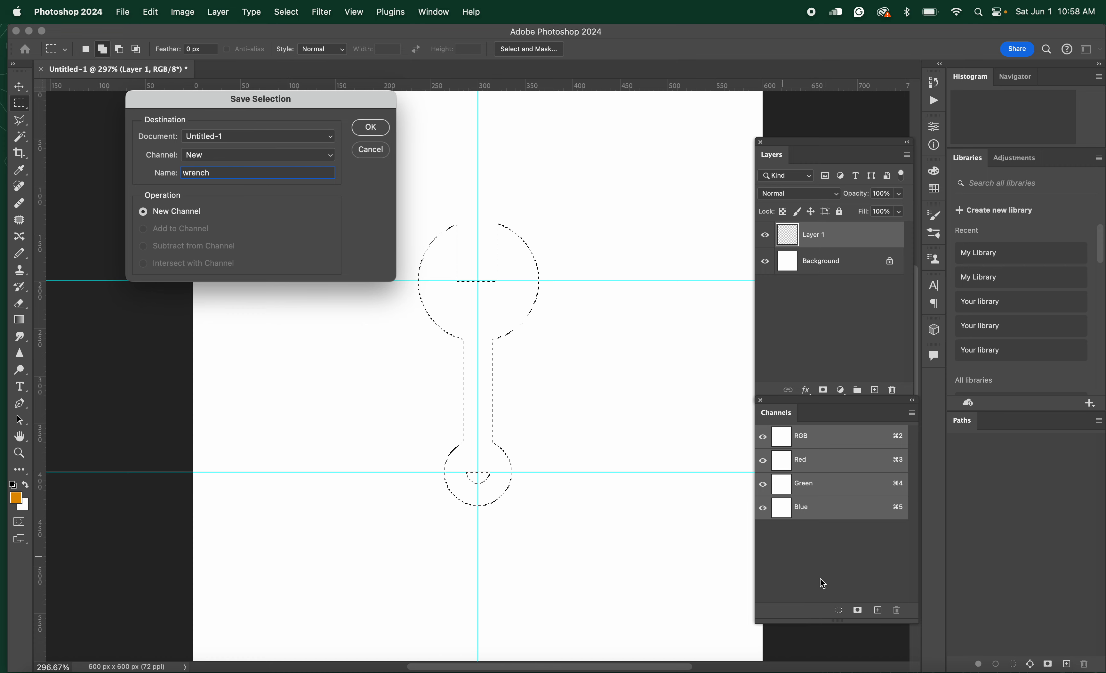
left_click(370, 127)
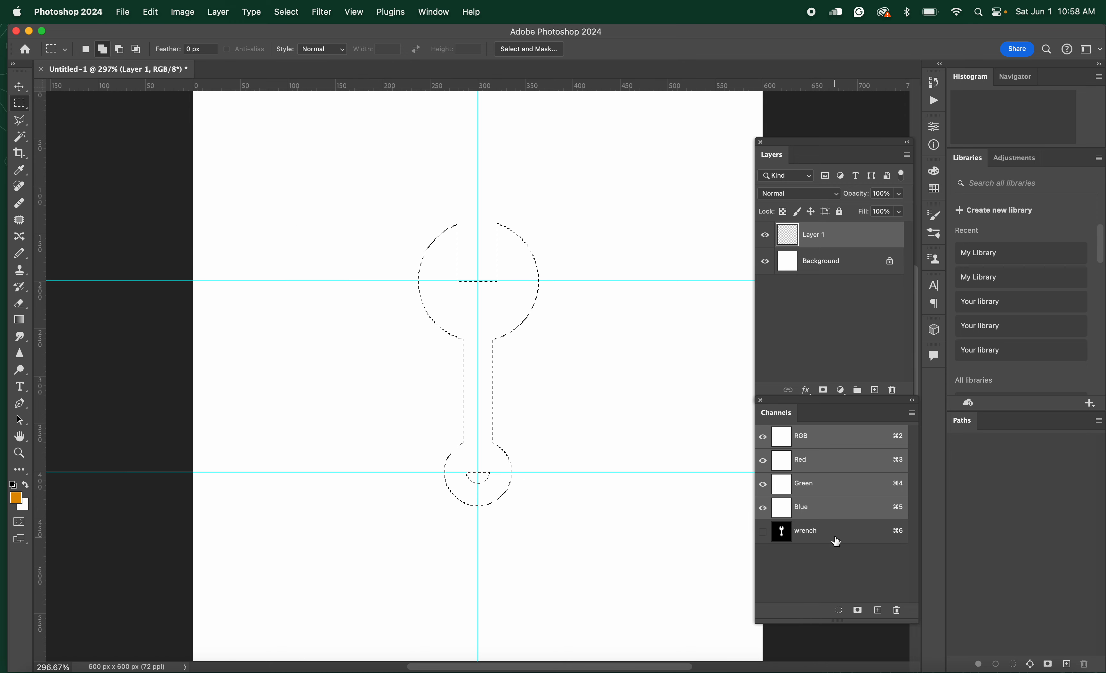
key("super+d")
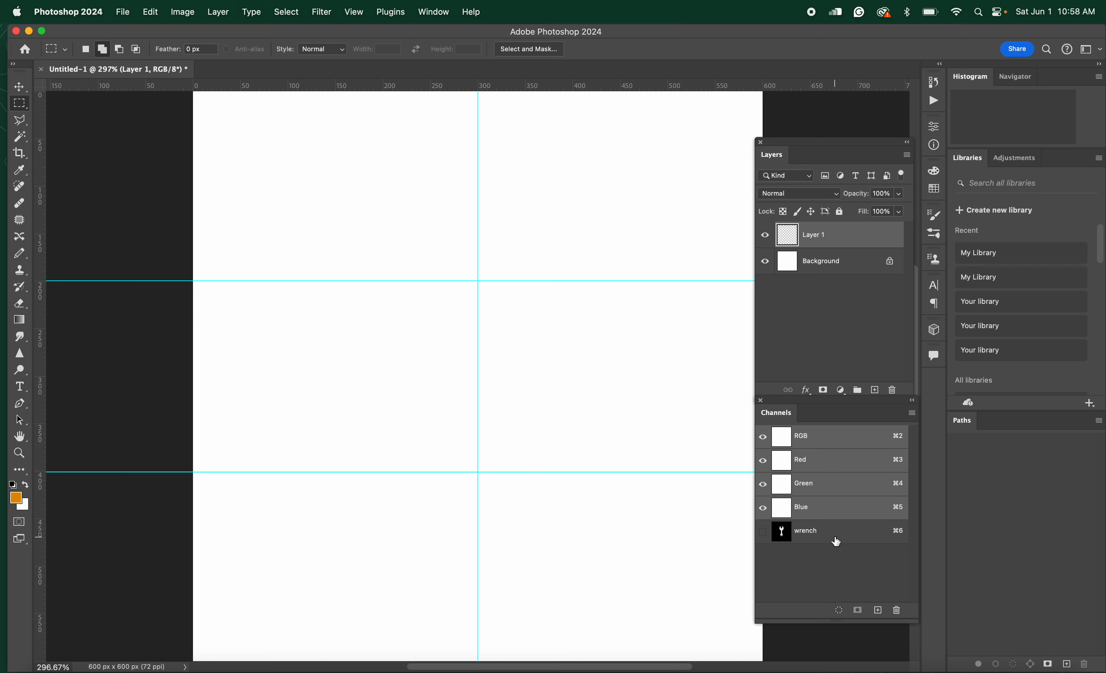